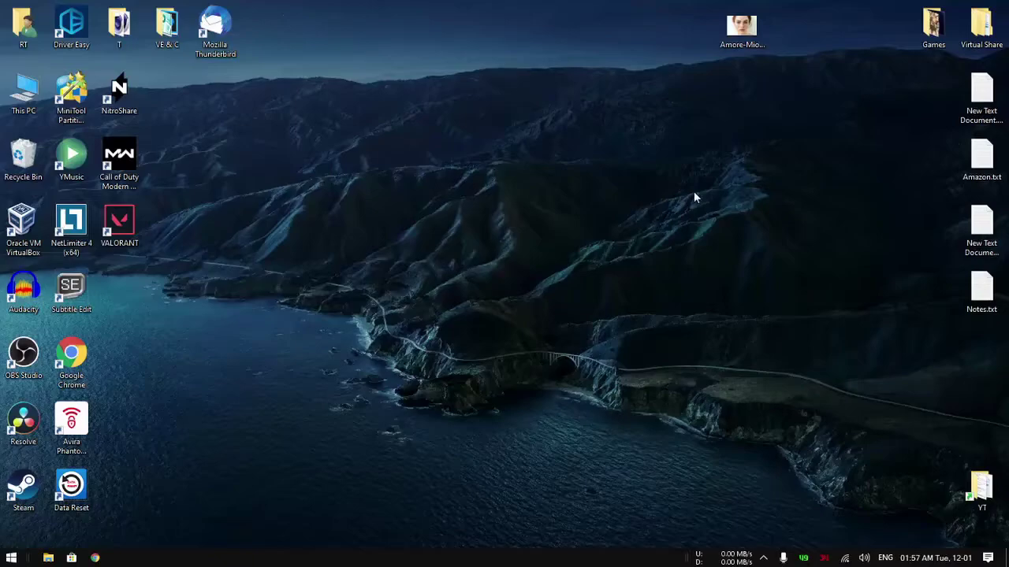
Preview the freckled portrait, then launch GIMP 2.10.22 by searching 'gi' in Start.
double_click(741, 27)
left_click(270, 357)
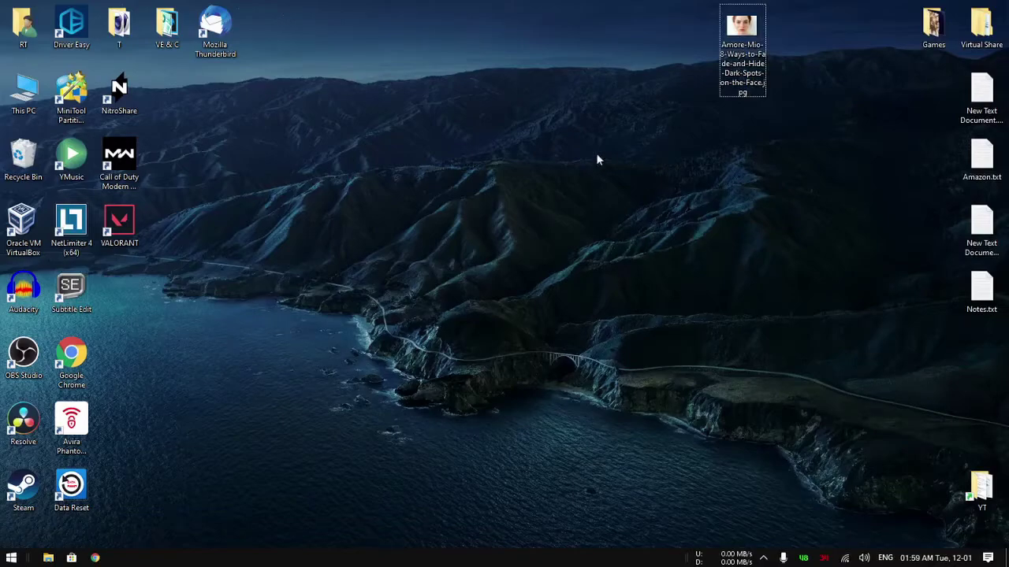
left_click(11, 558)
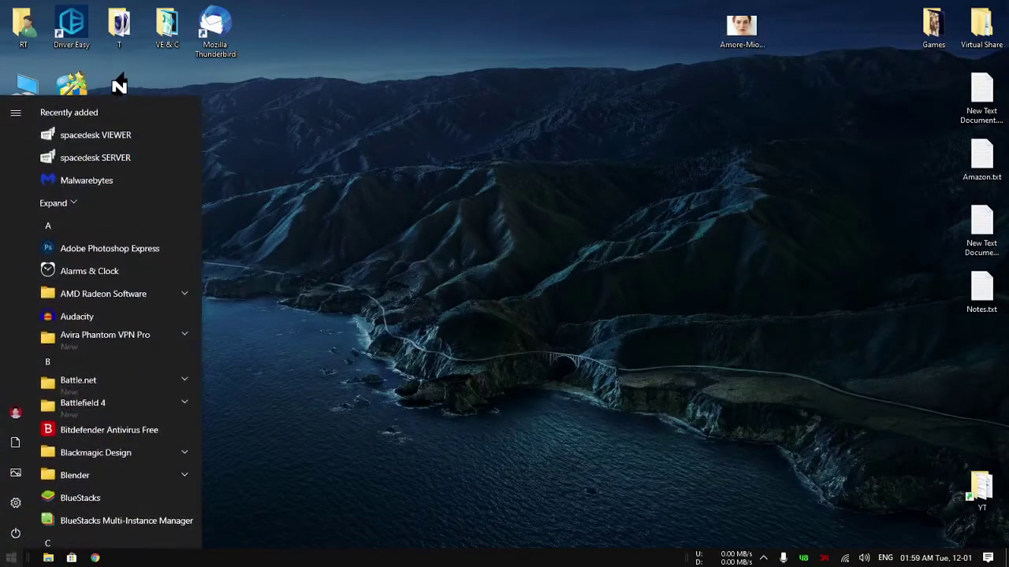
type("gip")
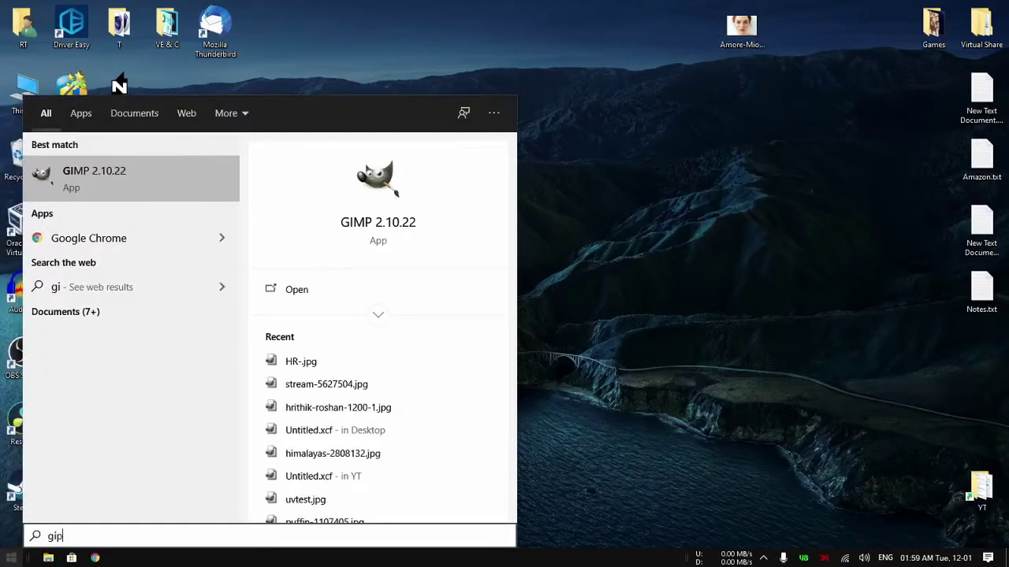
left_click(154, 184)
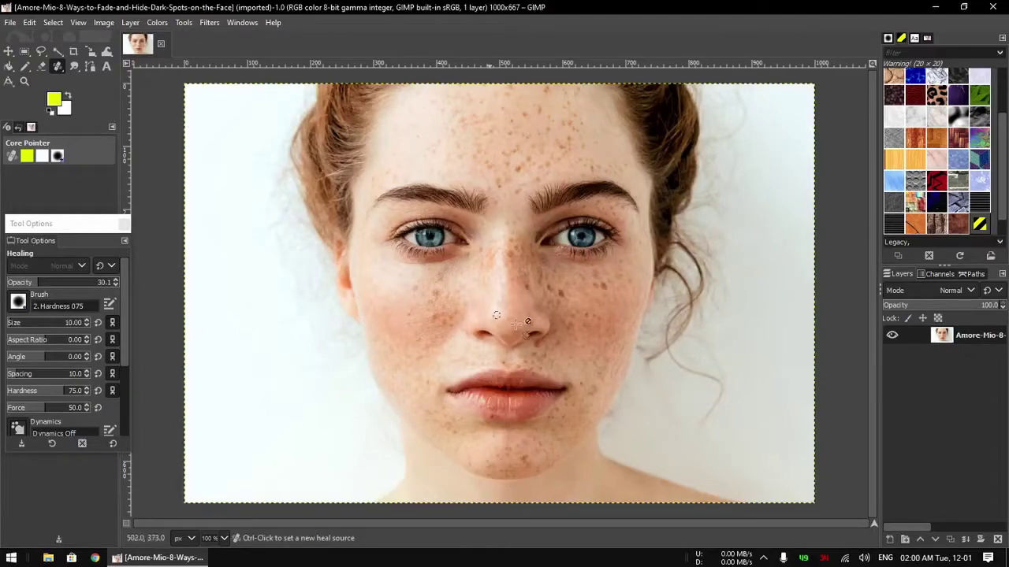
Zoom the canvas to 150% and bring the lips and chin into view.
scroll(499, 284, "up", 1)
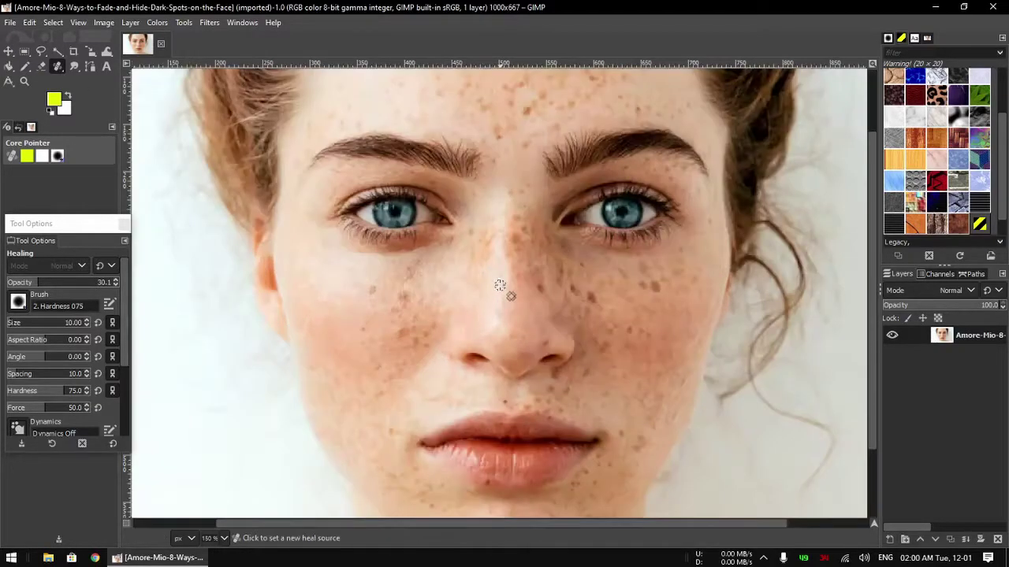
scroll(504, 282, "up", 1)
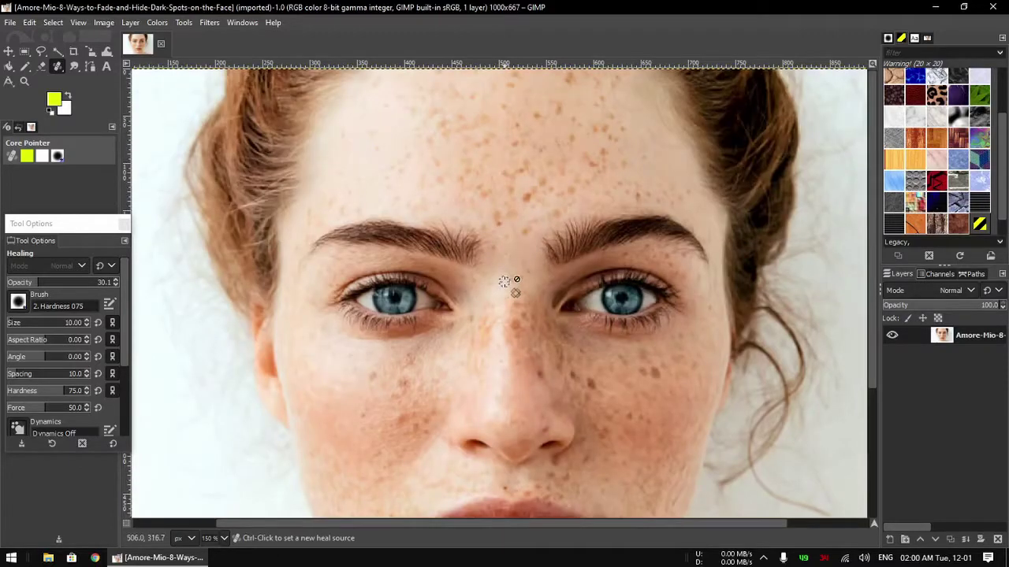
scroll(505, 281, "down", 3)
scroll(501, 292, "up", 1)
scroll(499, 292, "down", 2)
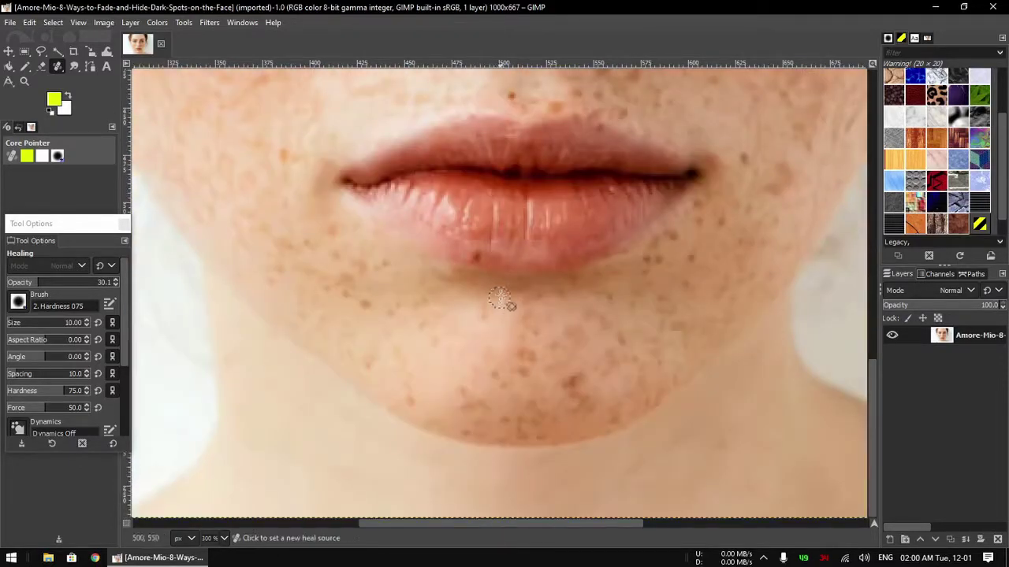
left_click(500, 297, "ctrl")
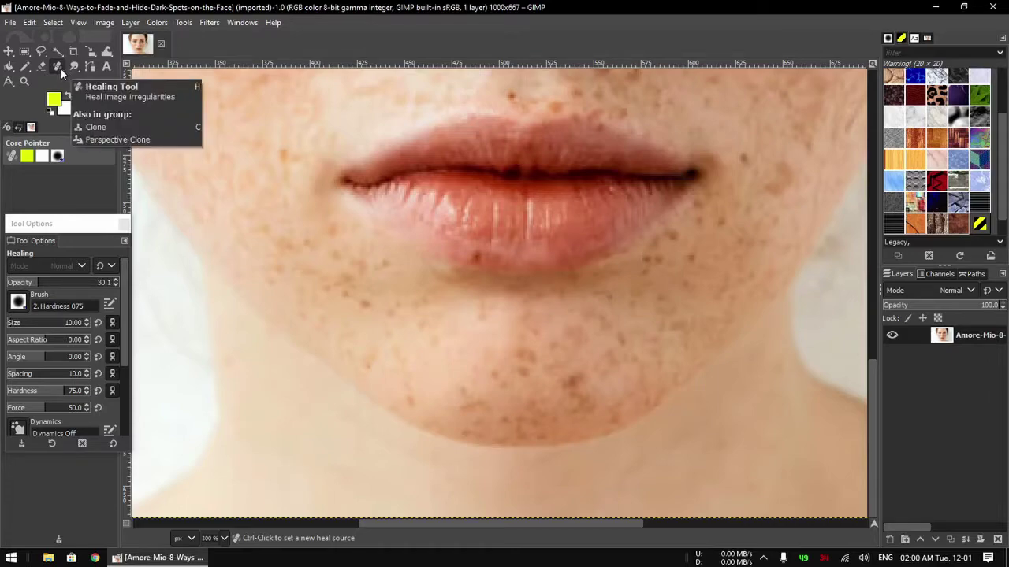
Select the Heal tool with the hard round brush and shrink its size to 3.
left_click(60, 69)
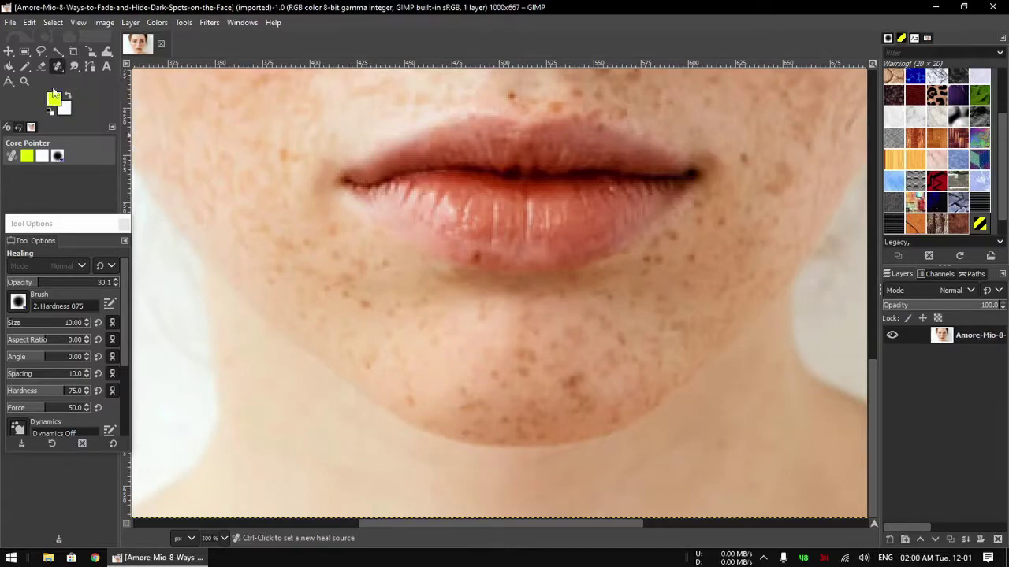
left_click(185, 22)
mouse_move(207, 54)
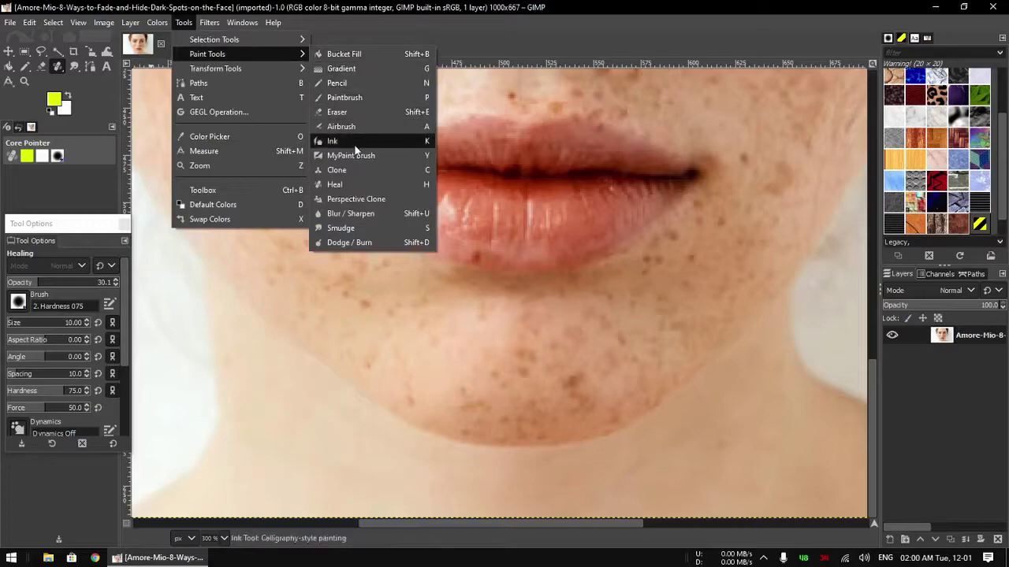
left_click(350, 187)
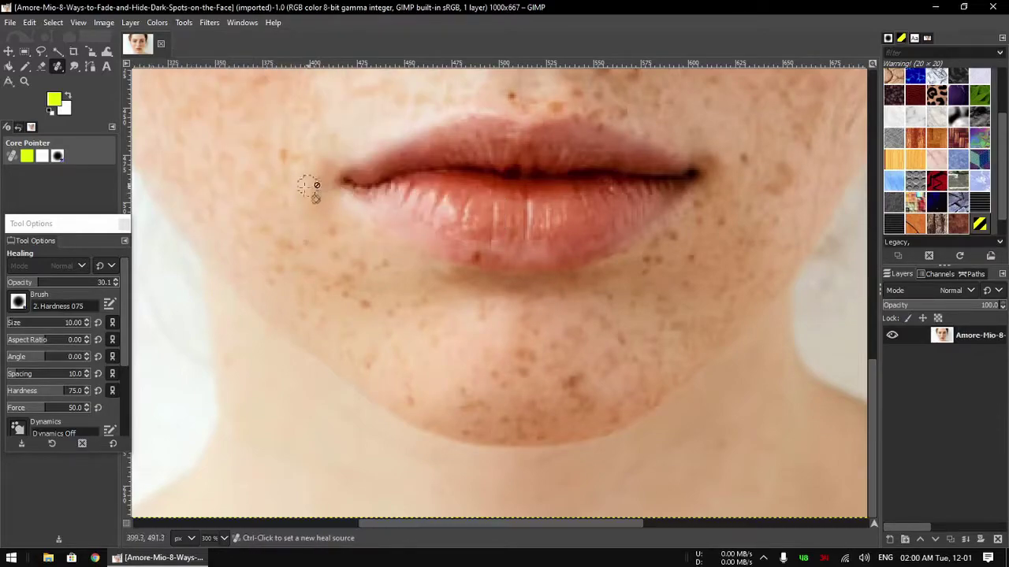
left_click(18, 301)
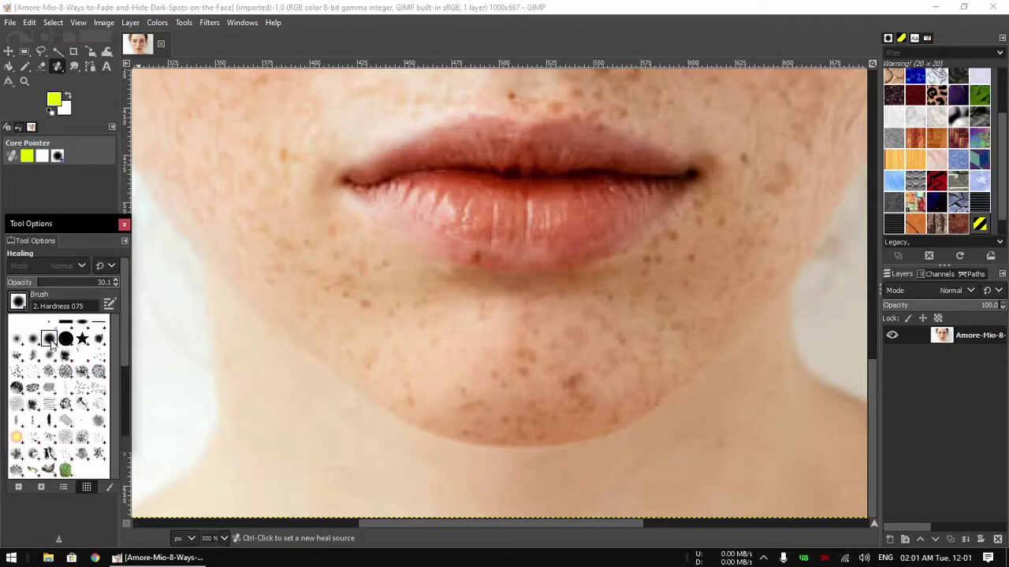
left_click(51, 340)
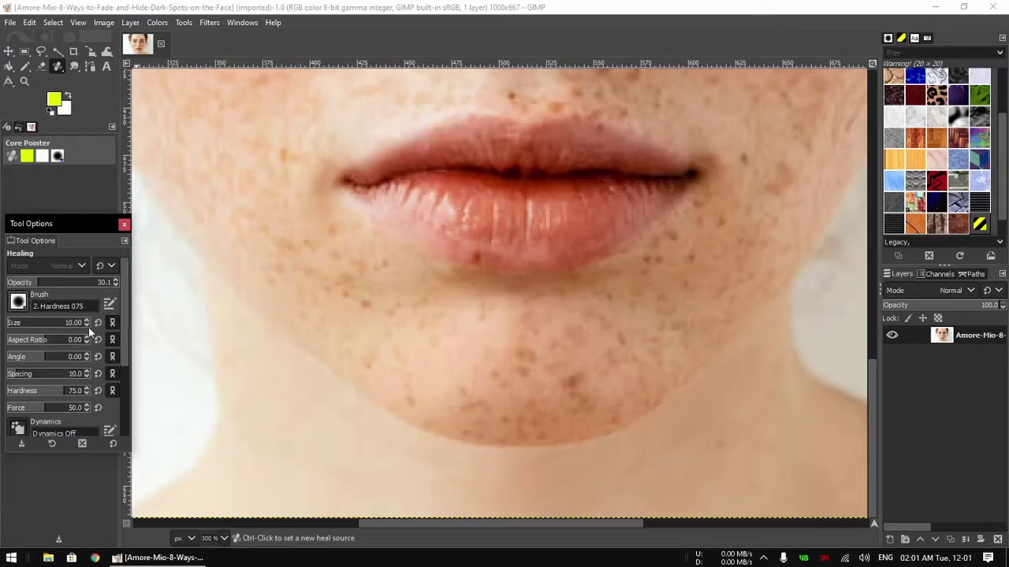
scroll(88, 325, "down", 7)
key("minus")
key("minus")
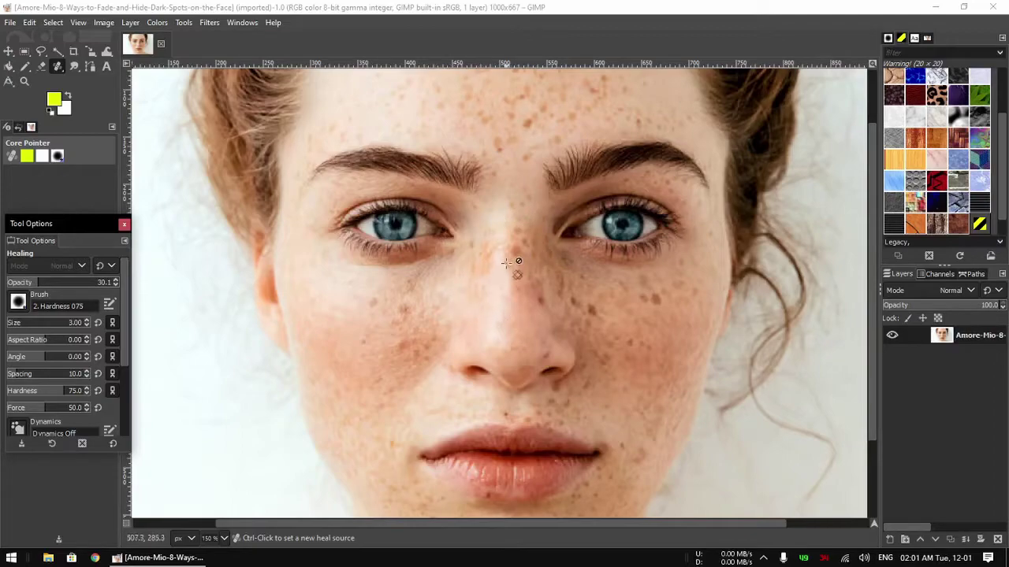
Zoom in on the chin and sample clean skin to heal the first dark freckle.
scroll(507, 263, "down", 3)
scroll(457, 433, "up", 1, "ctrl")
scroll(531, 367, "up", 1, "ctrl")
scroll(521, 365, "up", 1, "ctrl")
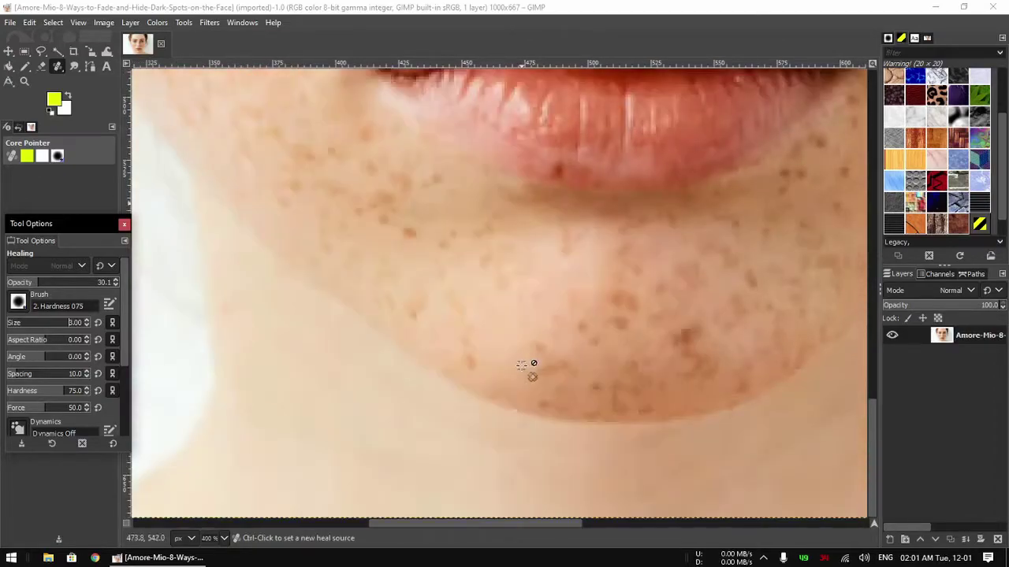
scroll(532, 367, "down", 2, "ctrl")
scroll(512, 367, "up", 2, "ctrl")
scroll(529, 355, "up", 3, "ctrl")
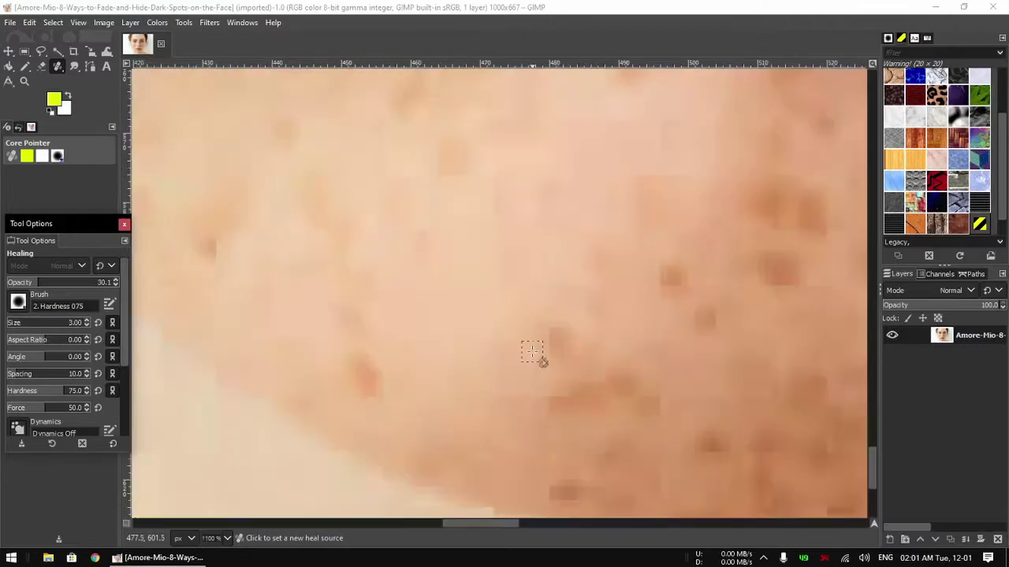
scroll(532, 352, "up", 1, "ctrl")
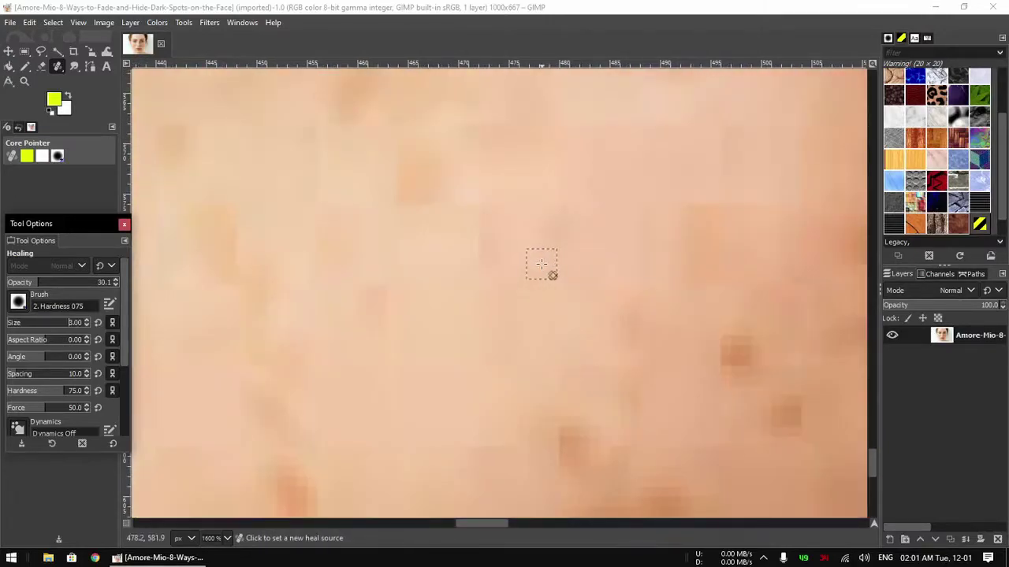
scroll(543, 275, "up", 1, "ctrl")
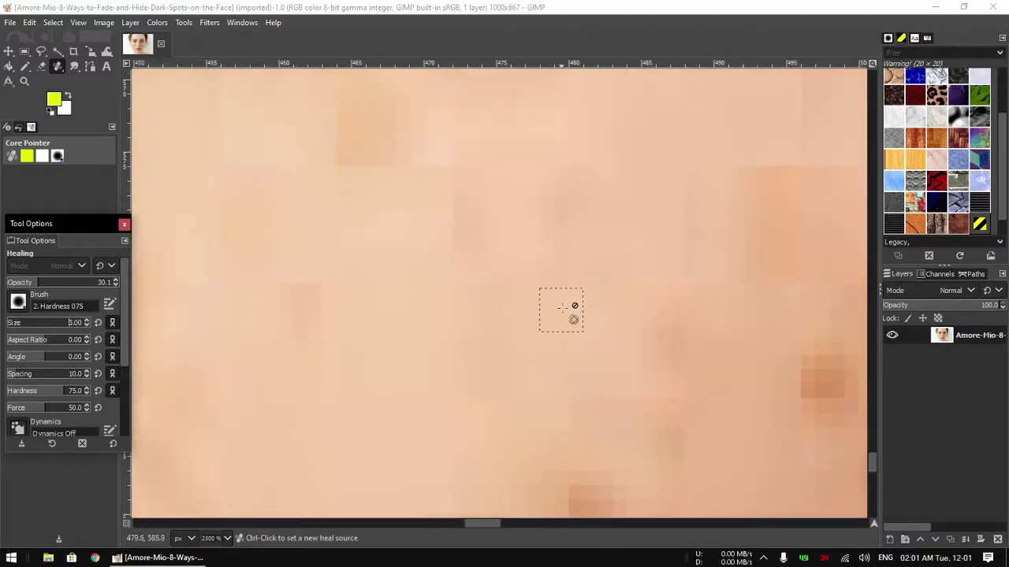
scroll(560, 301, "down", 1, "ctrl")
scroll(563, 304, "down", 1, "ctrl")
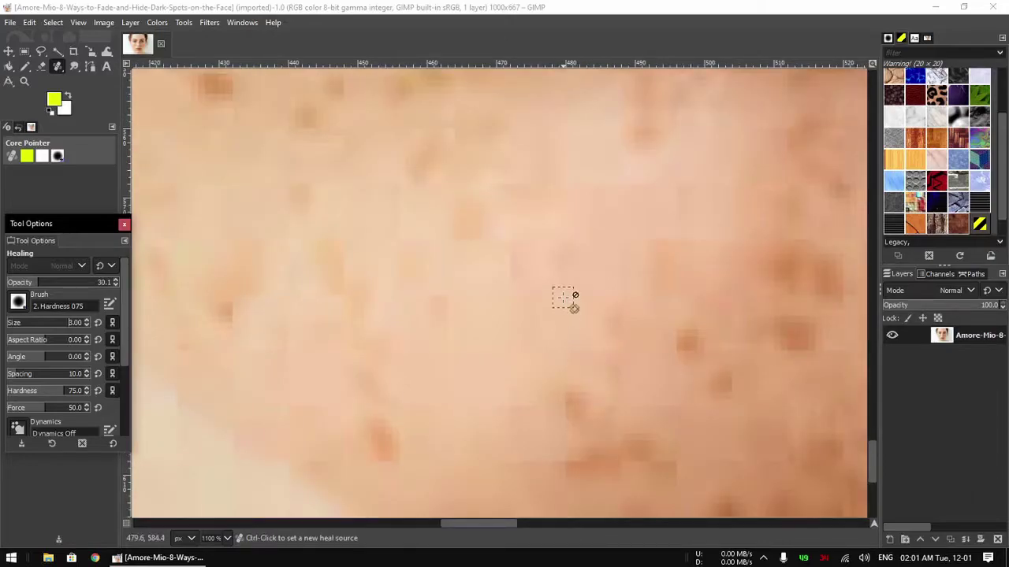
scroll(562, 299, "up", 1, "ctrl")
left_click(561, 298, "ctrl")
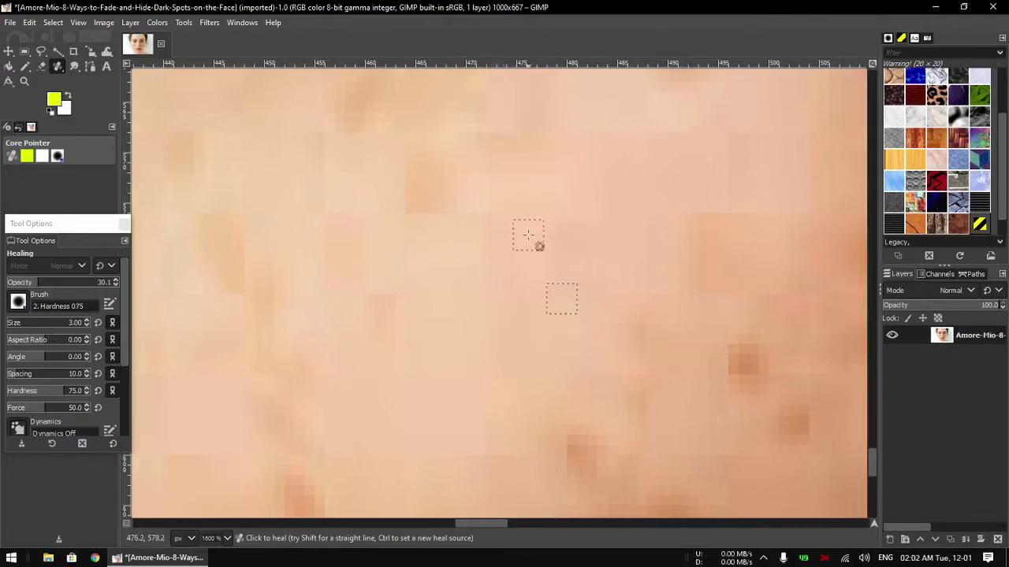
Raise the Healing brush to size 5, set a new chin-skin source, then raise it to 10.
double_click(88, 323)
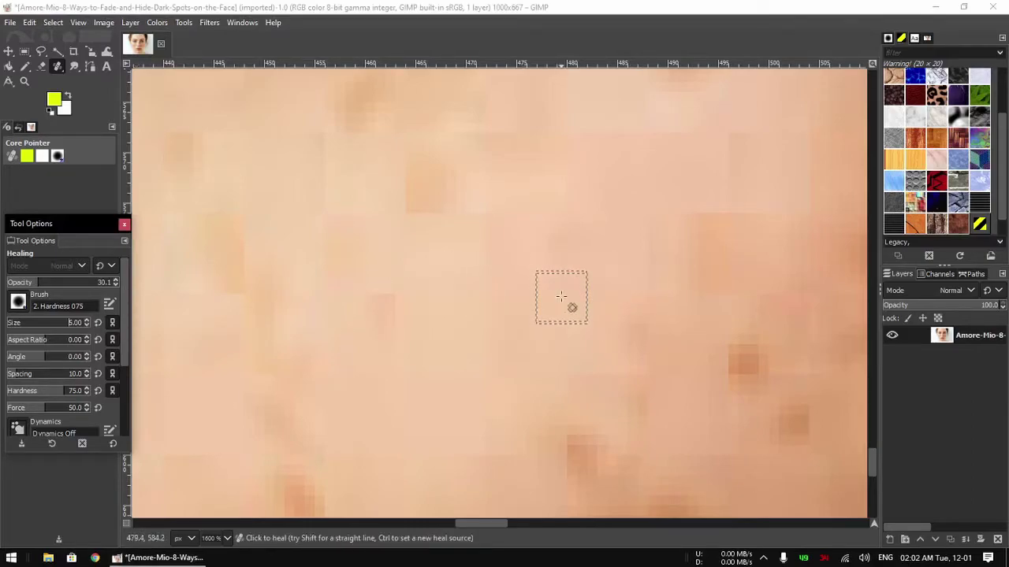
left_click(561, 297, "ctrl")
left_click(561, 290, "ctrl")
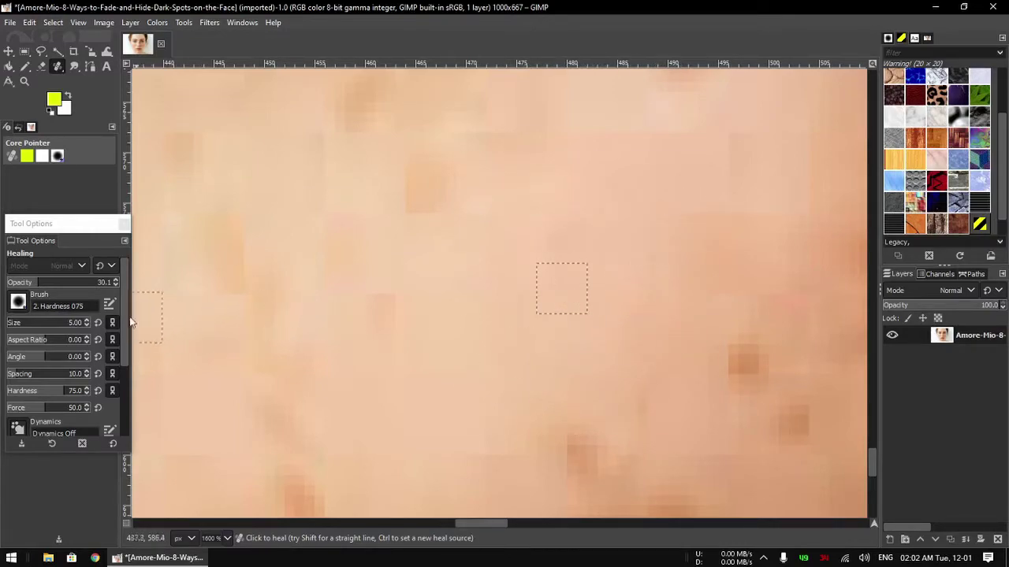
left_click(88, 325)
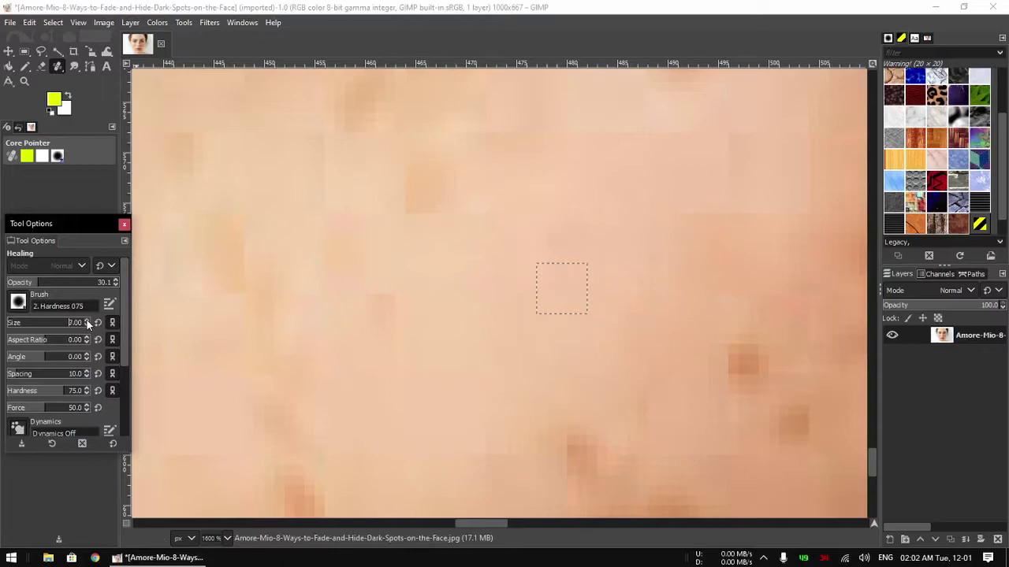
left_click(89, 322)
left_click(88, 322)
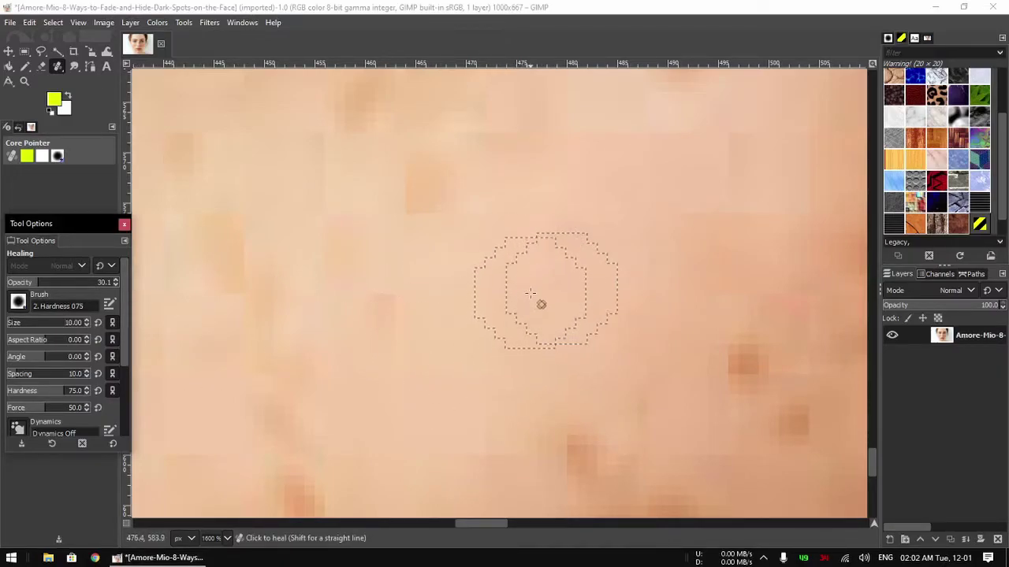
Set a clean-skin heal source and stroke over the dark spots on the lower chin.
left_click(539, 291, "ctrl")
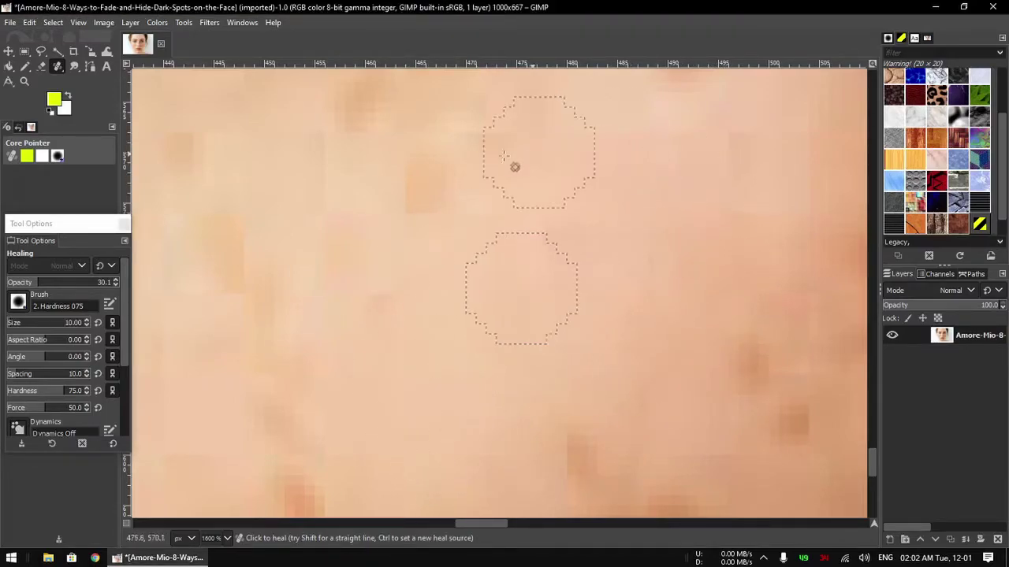
scroll(546, 235, "down", 2, "ctrl")
scroll(545, 235, "down", 3, "ctrl")
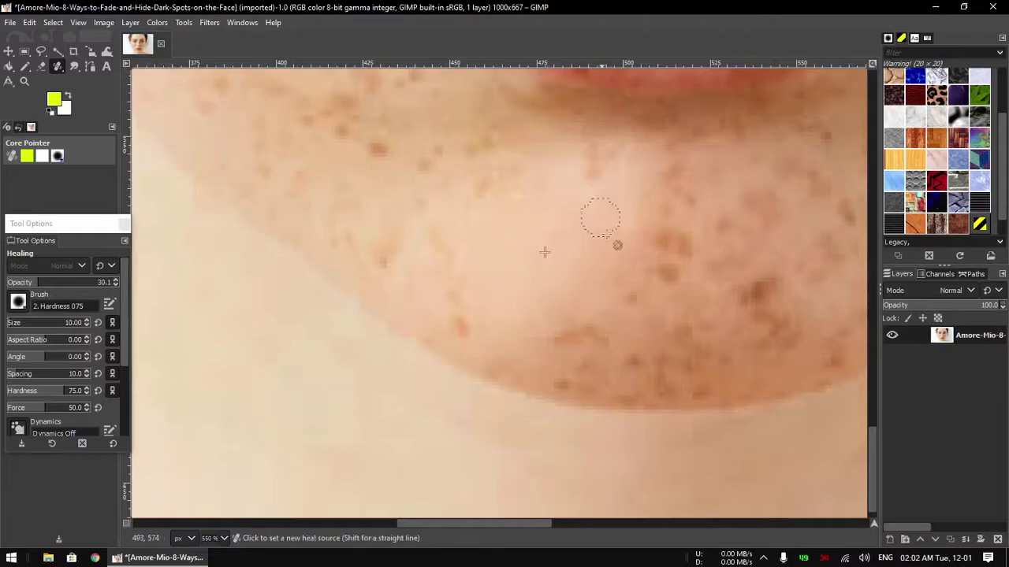
scroll(610, 253, "up", 1, "ctrl")
scroll(614, 259, "up", 2, "ctrl")
scroll(615, 254, "up", 2, "ctrl")
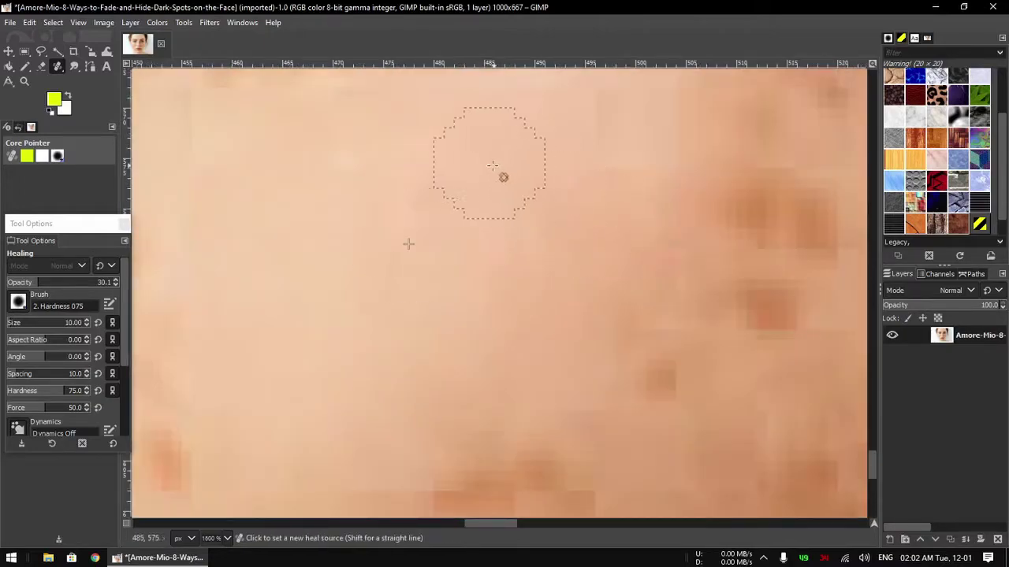
scroll(496, 177, "down", 1, "ctrl")
left_click_drag(434, 387, 495, 387)
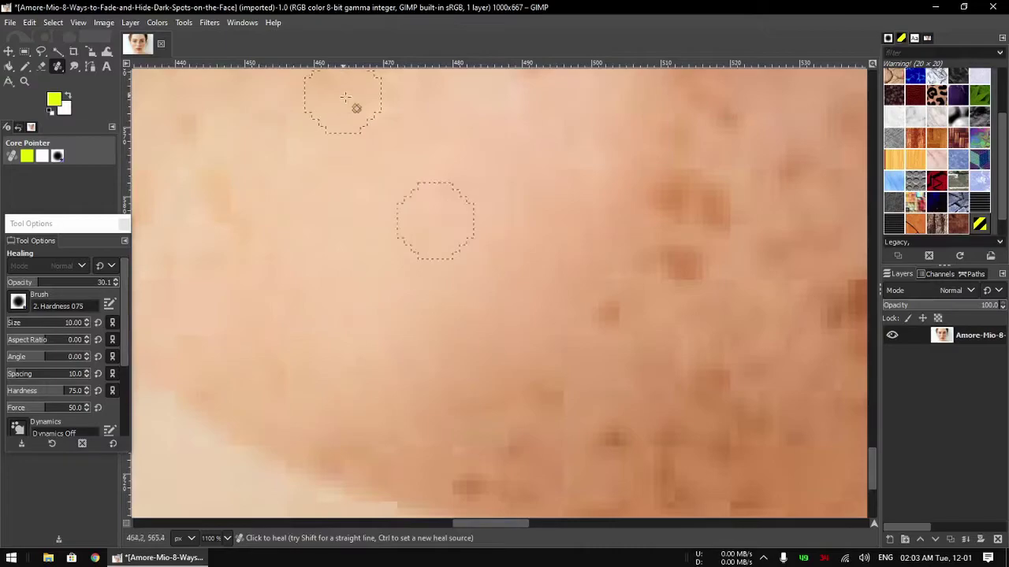
Heal the spots near the chin edge and along the chin's lower edge, zoomed in closer.
scroll(420, 177, "up", 2)
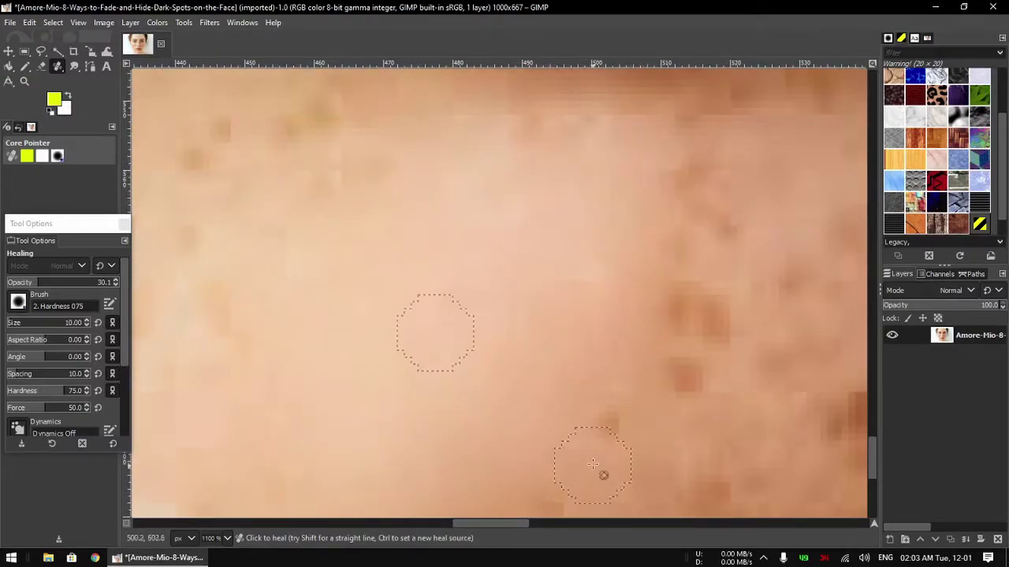
left_click(694, 346)
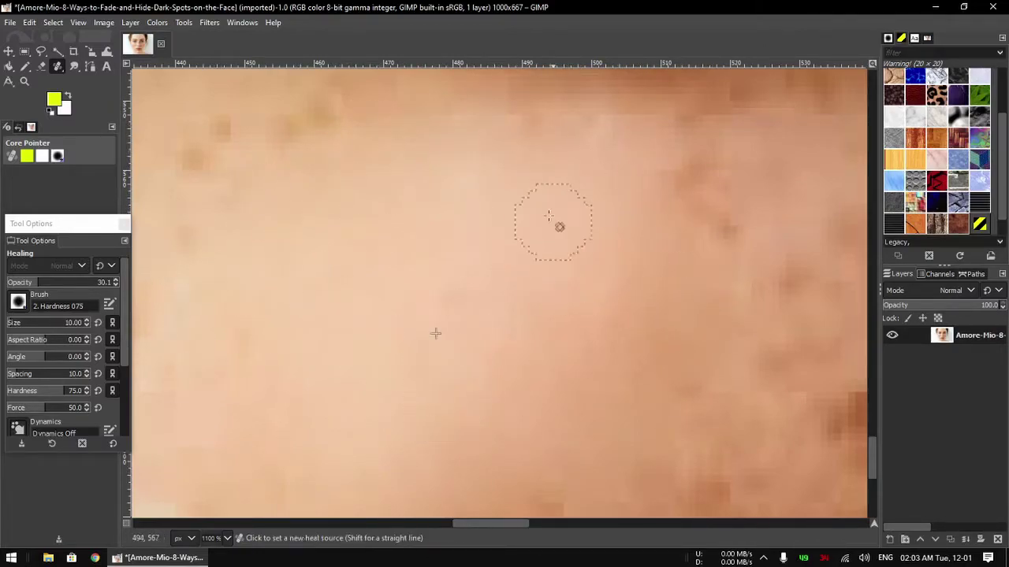
scroll(555, 229, "down", 2, "ctrl")
left_click(326, 293)
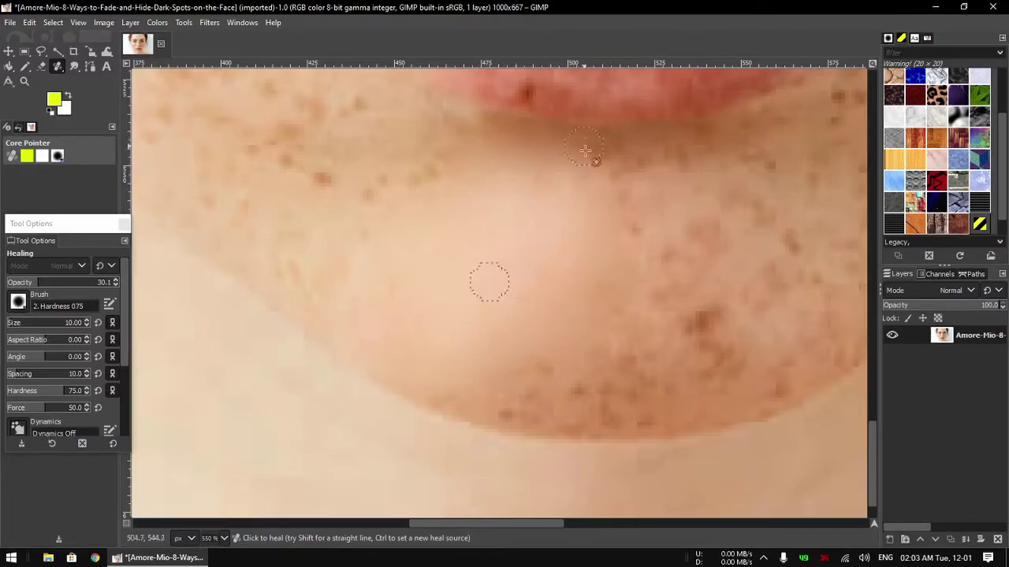
key("4")
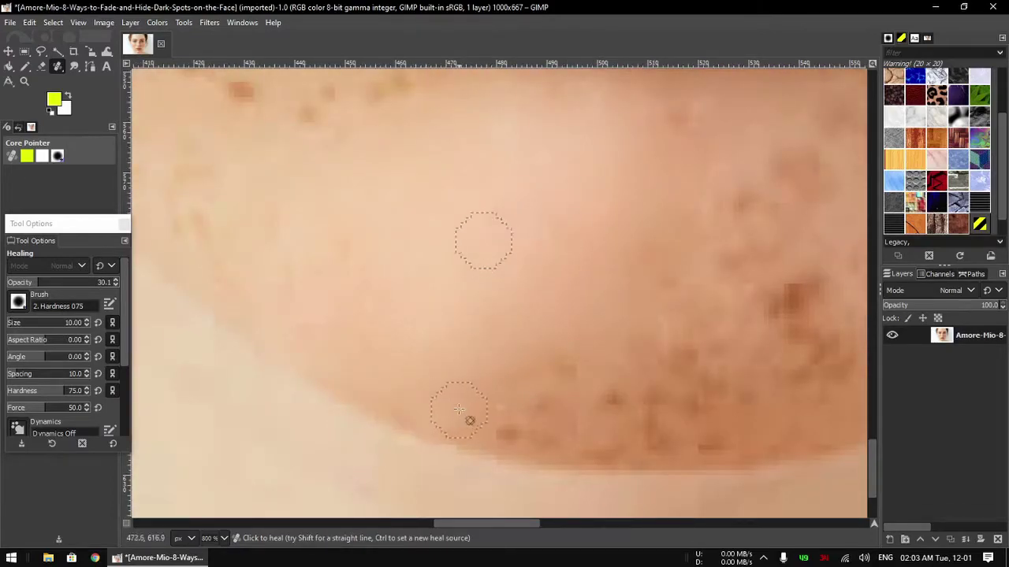
mouse_move(458, 409)
left_mouse_down()
mouse_move(607, 457)
mouse_move(654, 446)
left_mouse_up()
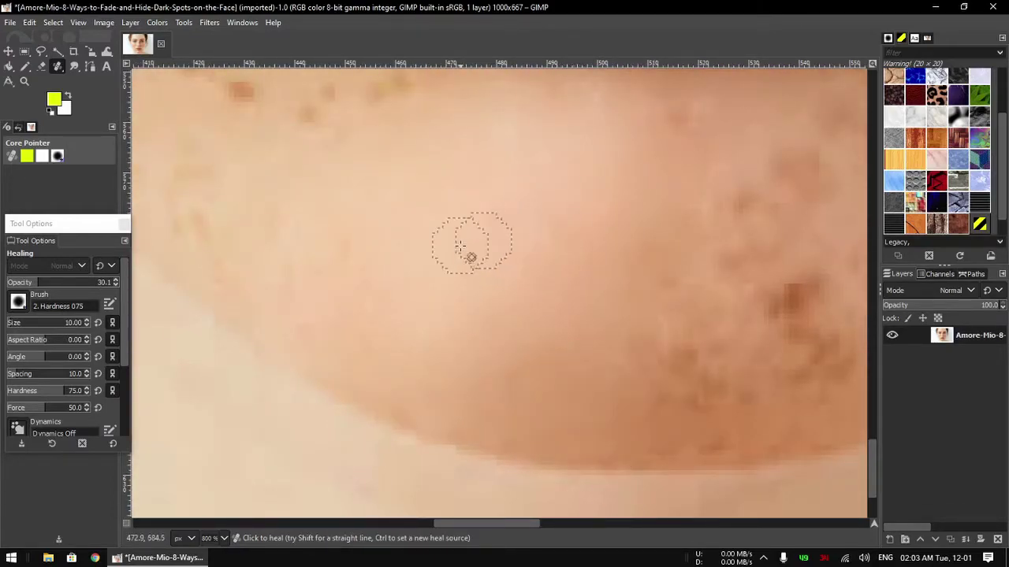
Enlarge the Healing brush to size 25 and heal freckles on the right of the chin.
left_click(87, 337)
scroll(71, 322, "up", 1)
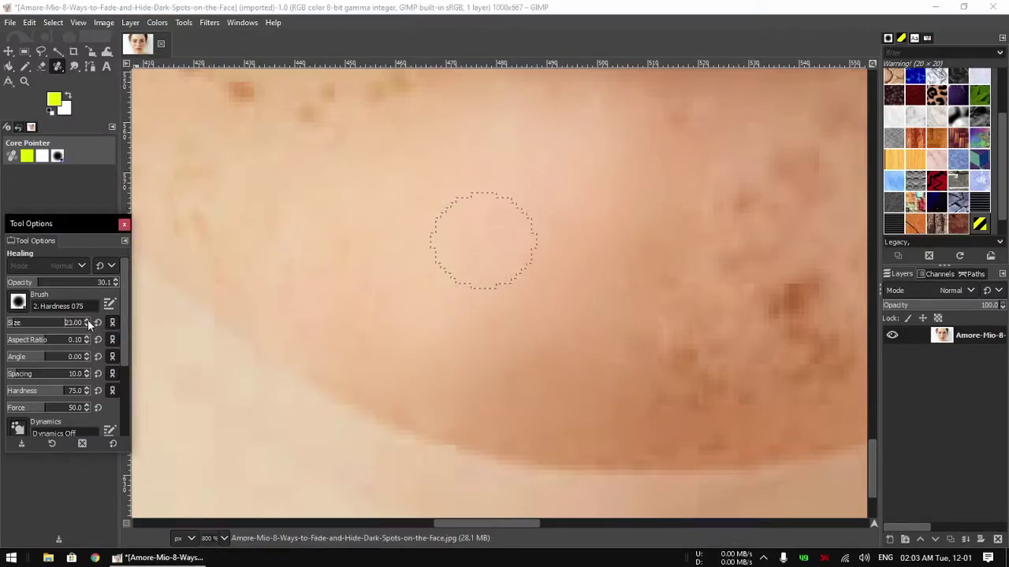
scroll(489, 218, "down", 1)
scroll(484, 243, "down", 1)
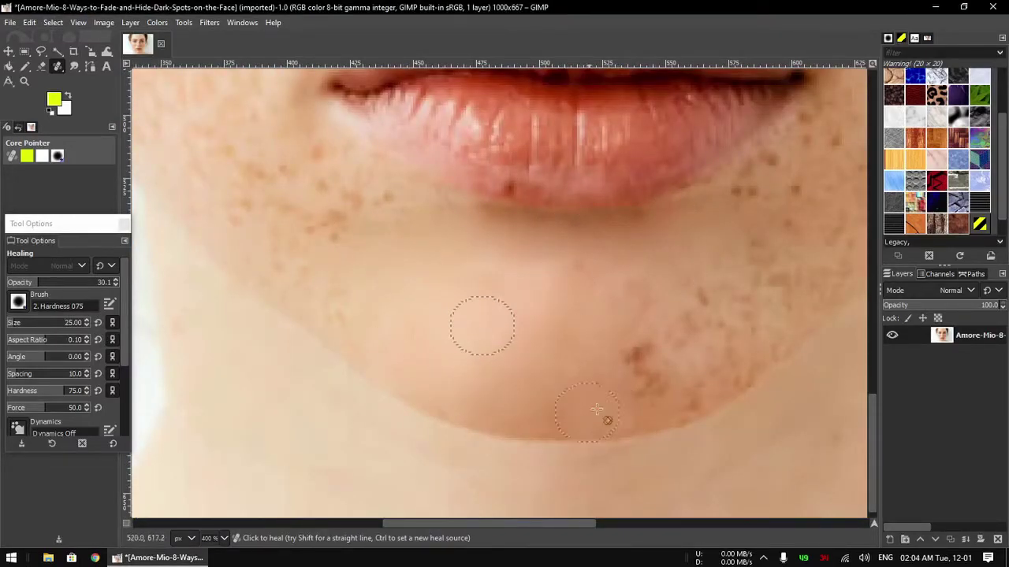
left_click(637, 358)
left_click(692, 323)
Heal the freckles beside the lower lip corner and lighten the darker chin edge.
scroll(560, 328, "right", 2)
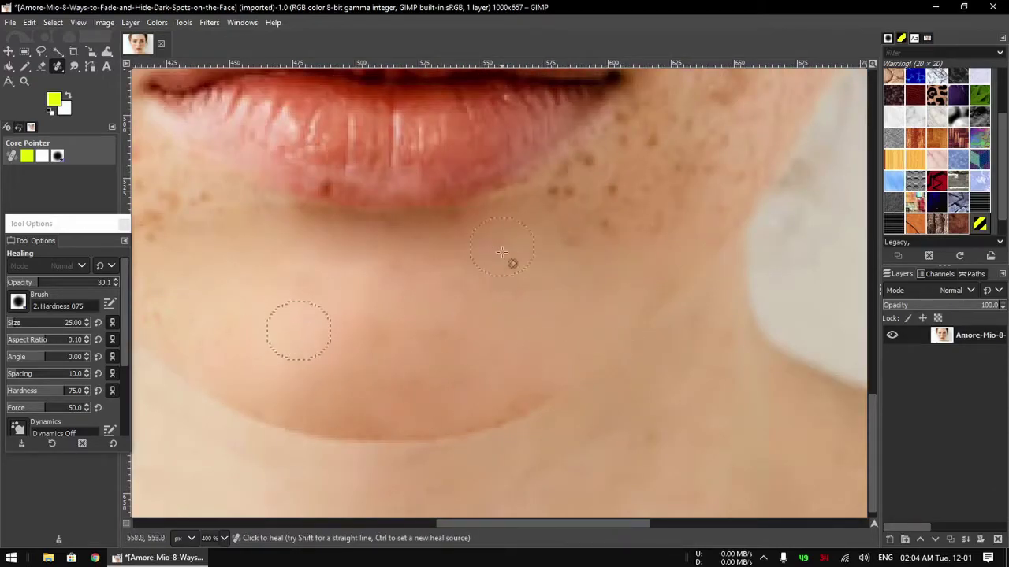
left_click(567, 174)
left_click(604, 229)
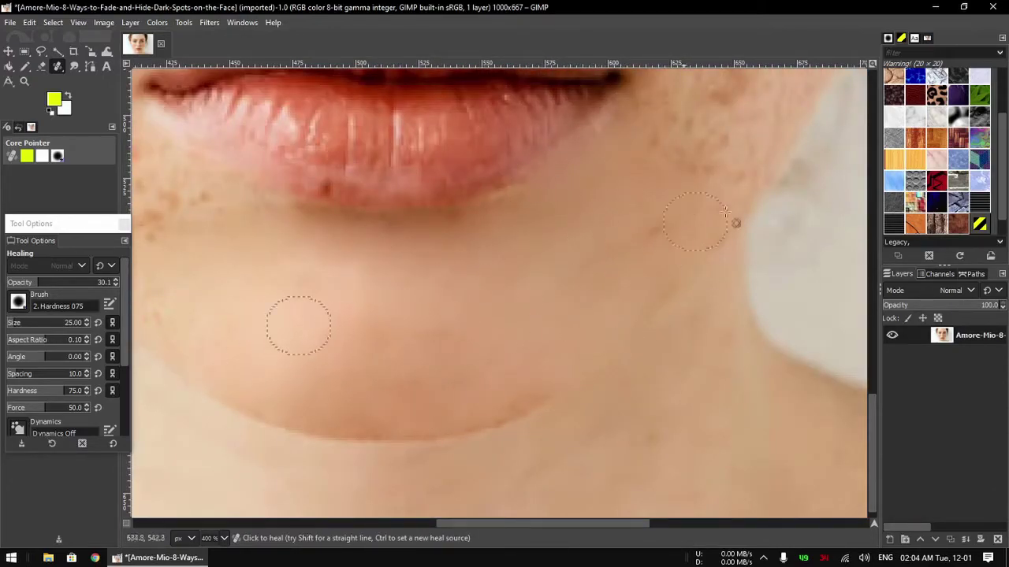
scroll(462, 180, "right", 2)
scroll(462, 181, "up", 1)
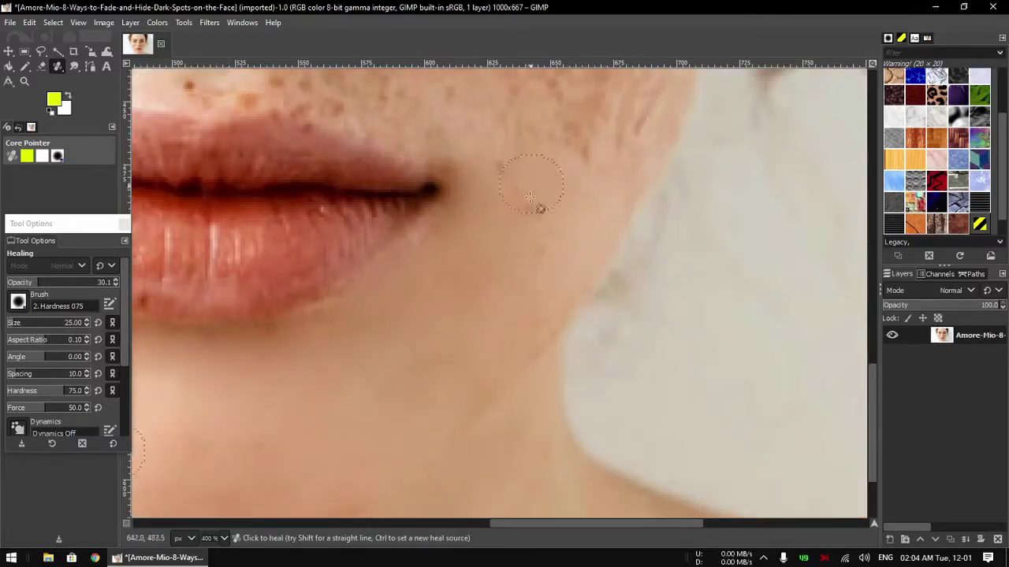
scroll(579, 219, "down", 3, "ctrl")
scroll(579, 222, "down", 1, "ctrl")
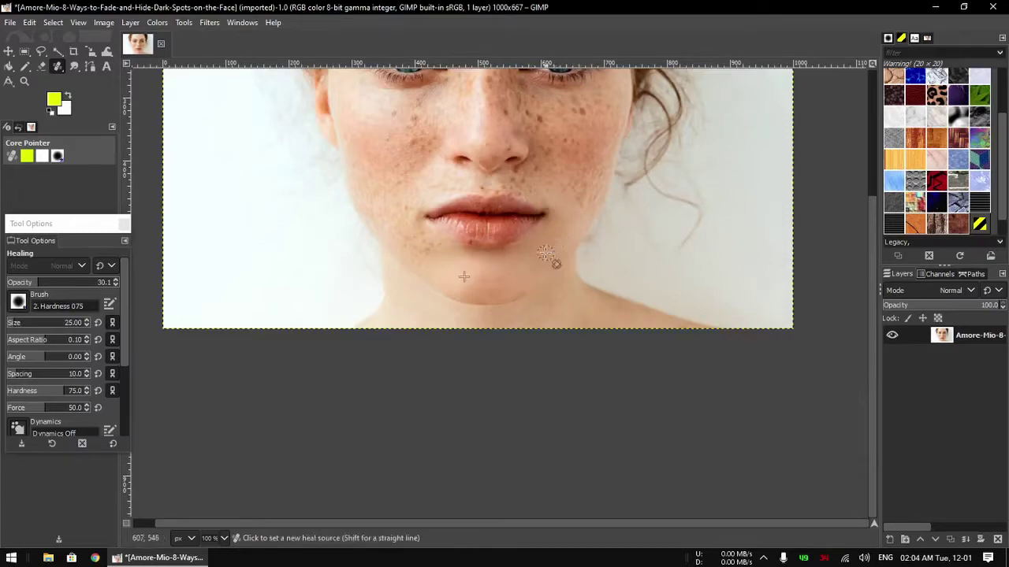
scroll(499, 267, "up", 4, "ctrl")
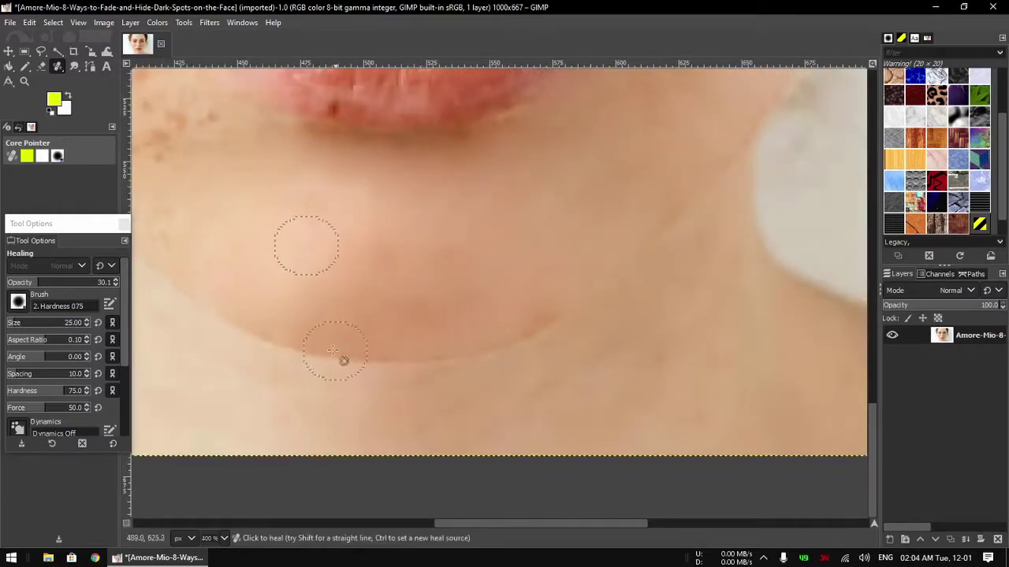
left_click_drag(332, 350, 324, 340)
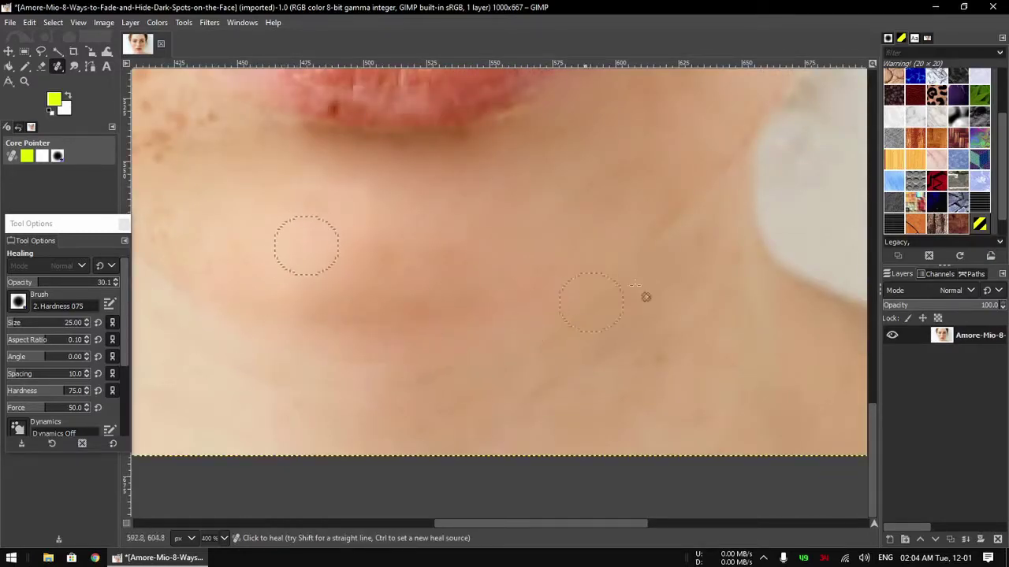
scroll(646, 297, "down", 4, "ctrl")
scroll(642, 239, "up", 4, "ctrl")
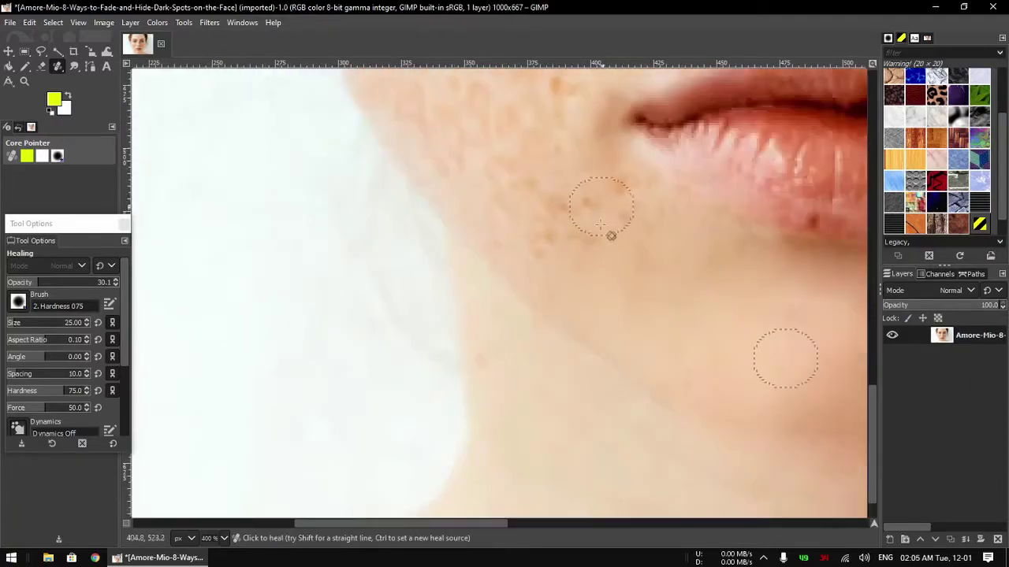
Stroke over the dark spots on the left cheek below the eye to heal them.
scroll(587, 182, "up", 2)
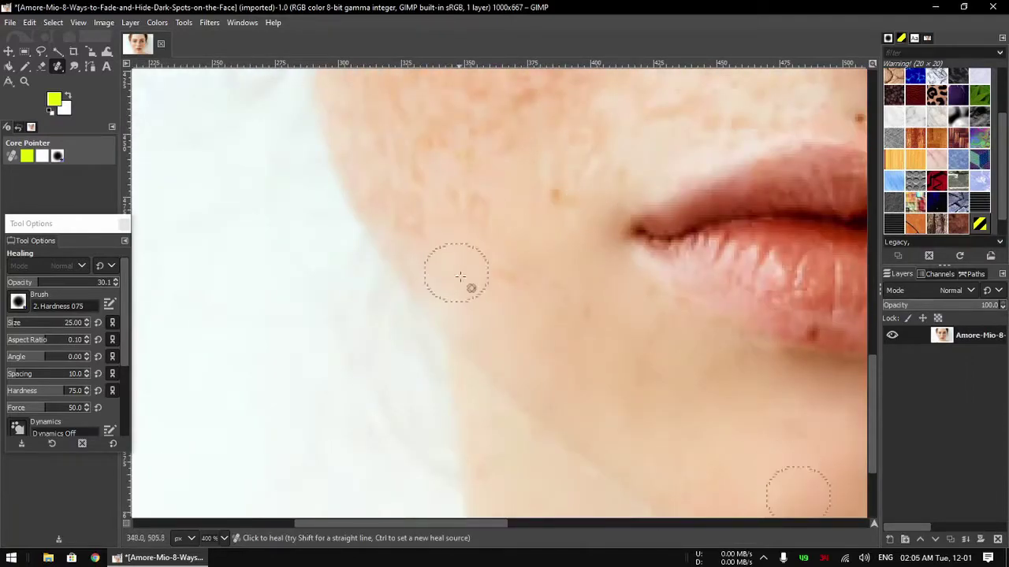
scroll(572, 150, "up", 2)
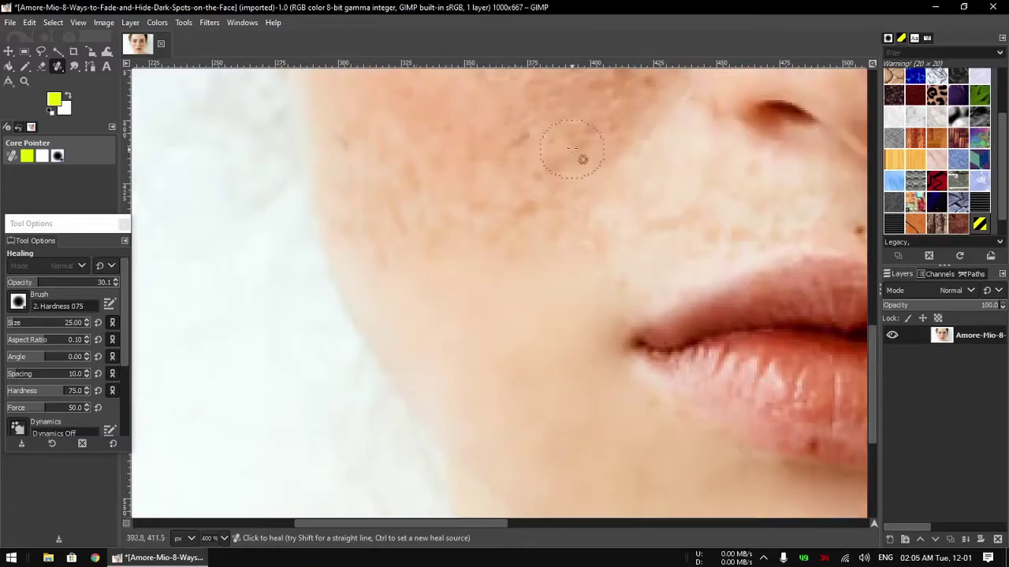
scroll(394, 181, "up", 2)
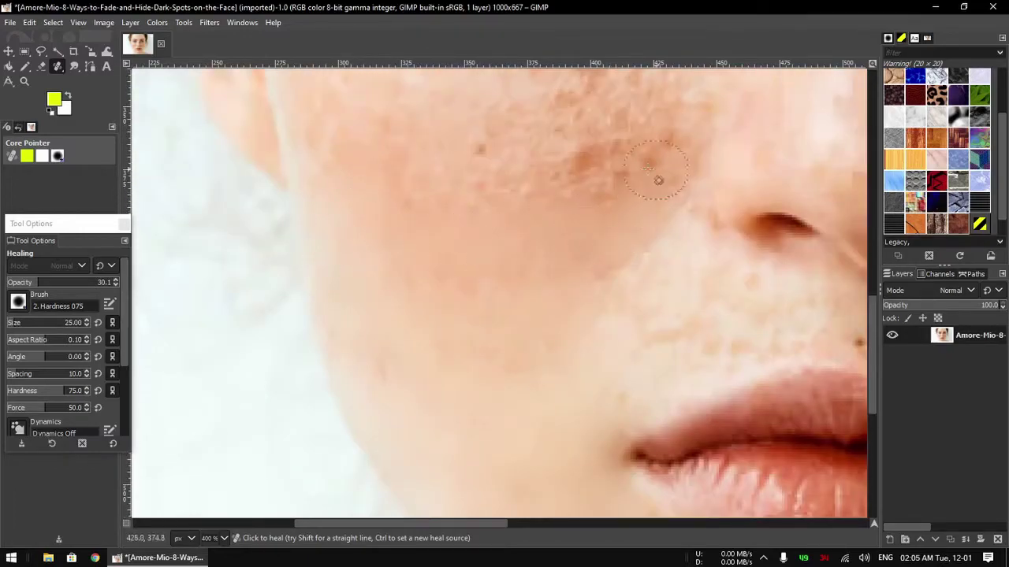
left_click_drag(648, 168, 473, 163)
scroll(642, 238, "down", 3)
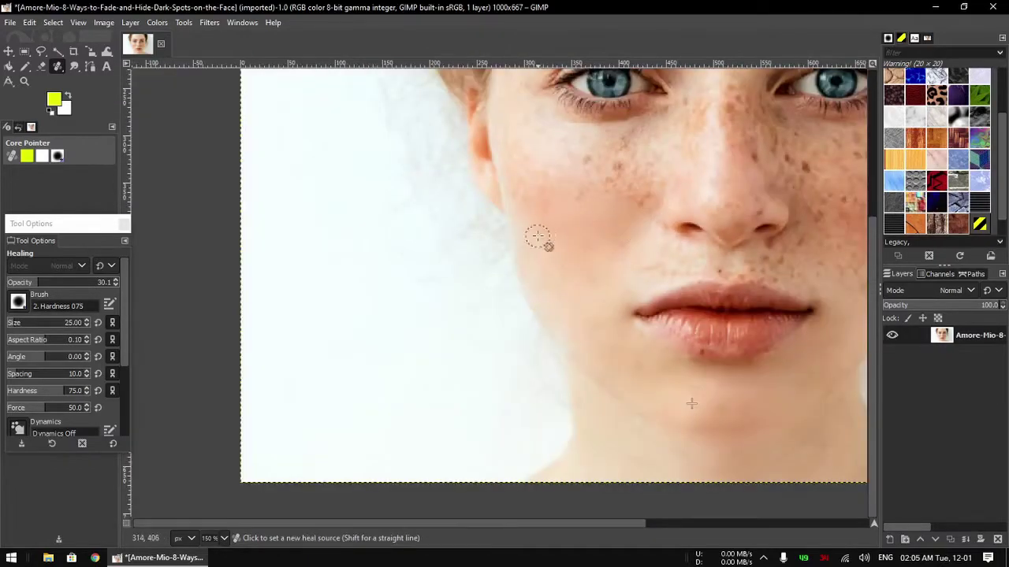
scroll(536, 234, "up", 2)
scroll(512, 287, "up", 2)
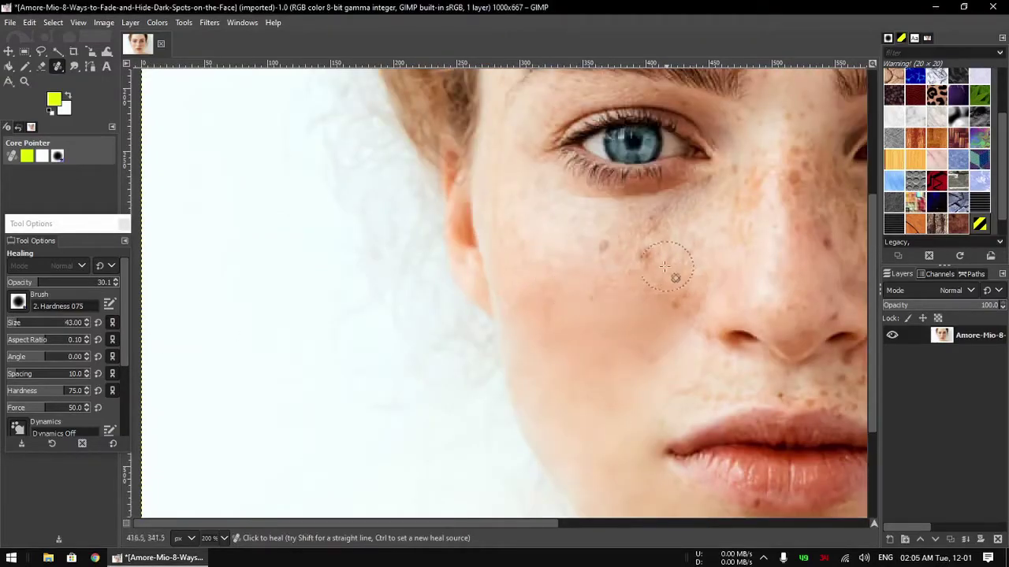
scroll(88, 322, "down", 13)
scroll(759, 464, "up", 2)
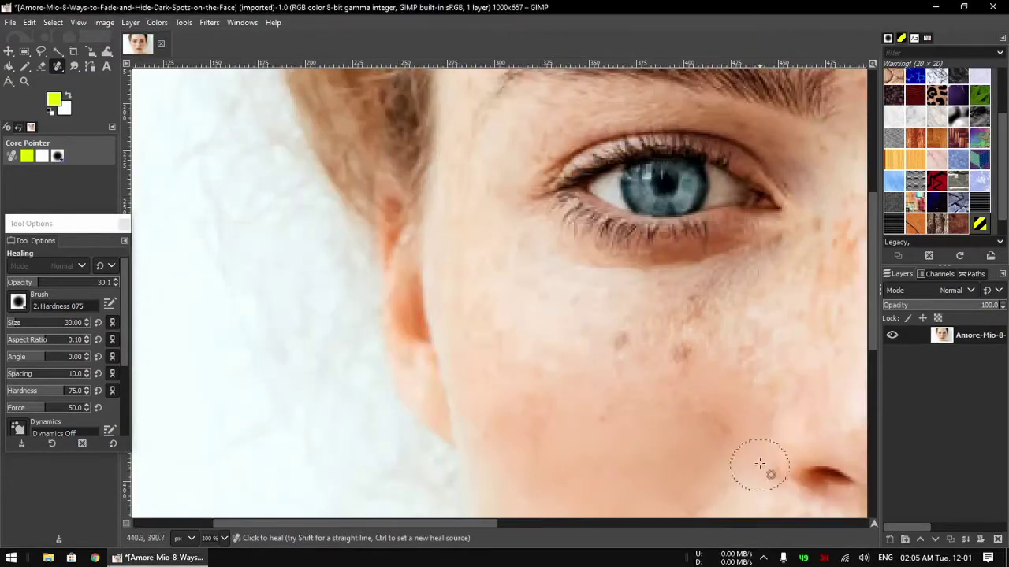
scroll(449, 157, "up", 2)
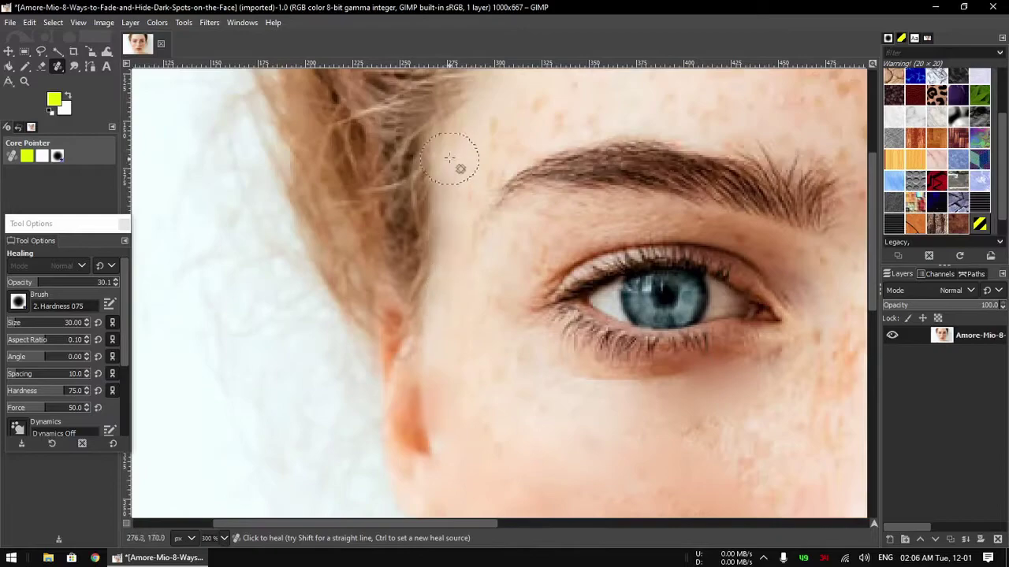
scroll(531, 99, "up", 2)
scroll(560, 142, "up", 2)
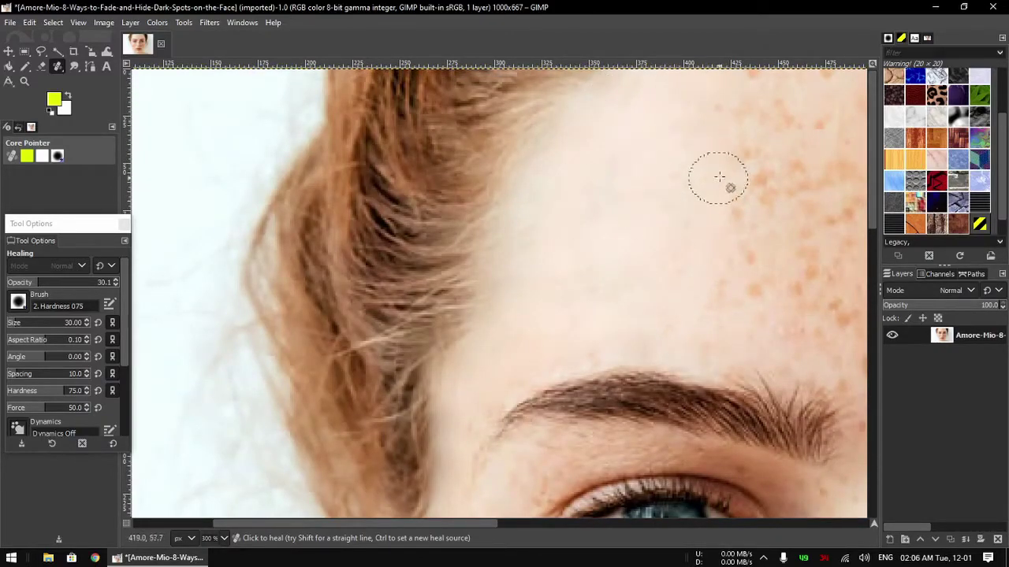
Stroke over the forehead freckles, extending across the right side of the forehead.
scroll(558, 232, "right", 4)
mouse_move(558, 233)
left_mouse_down()
mouse_move(659, 310)
mouse_move(615, 158)
mouse_move(651, 84)
mouse_move(656, 134)
mouse_move(639, 323)
mouse_move(737, 253)
left_mouse_up()
scroll(730, 241, "right", 4)
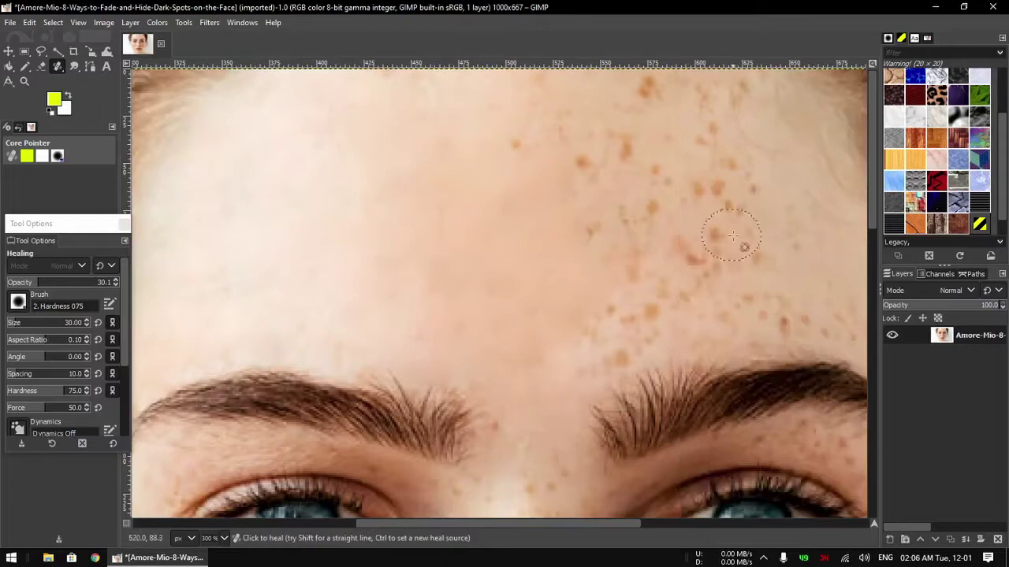
mouse_move(744, 160)
left_mouse_down()
mouse_move(575, 198)
mouse_move(709, 203)
mouse_move(623, 338)
mouse_move(804, 320)
left_mouse_up()
scroll(693, 316, "right", 3)
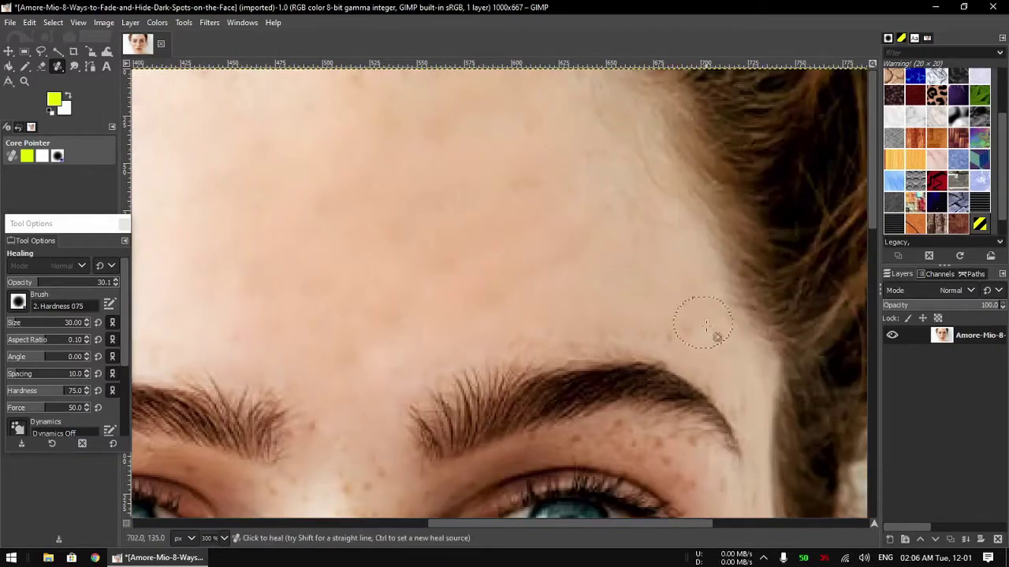
scroll(595, 187, "down", 2, "ctrl")
Heal the freckles on the nose bridge and the dark spots below the eye.
scroll(342, 342, "up", 2, "ctrl")
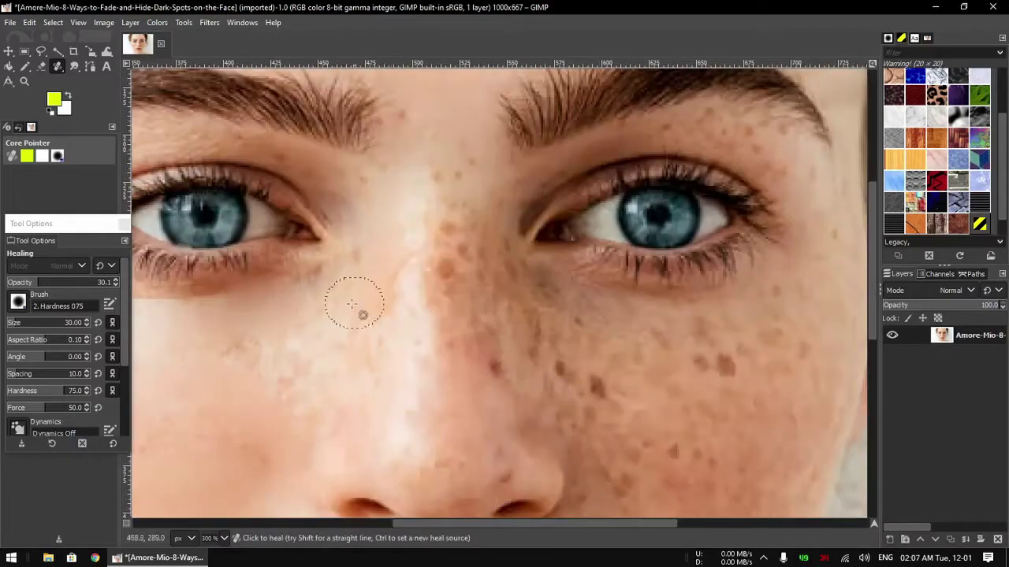
left_click_drag(407, 360, 446, 268)
left_click_drag(509, 268, 556, 307)
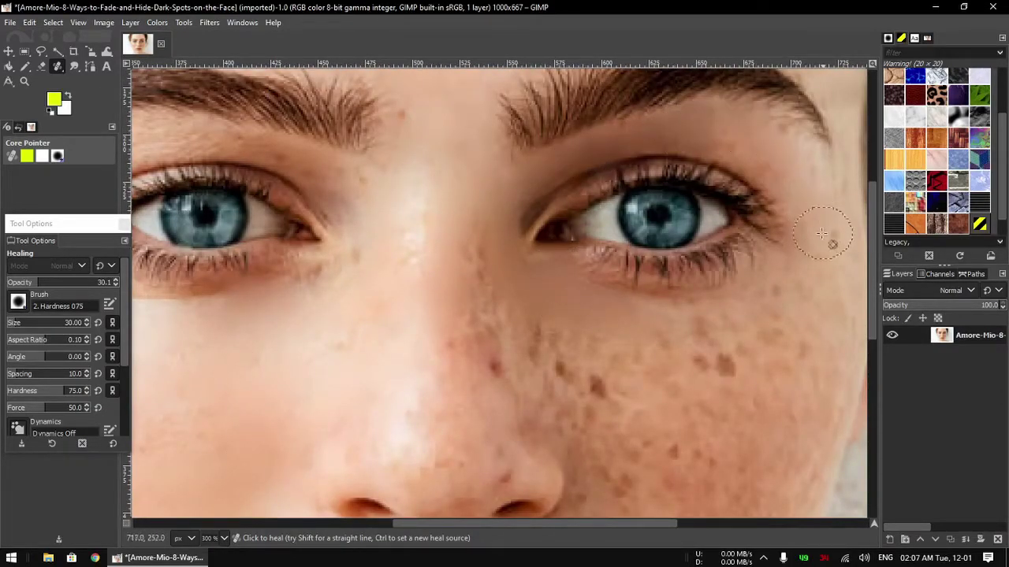
scroll(564, 229, "up", 3, "ctrl")
left_click_drag(564, 229, 643, 263)
left_click_drag(347, 416, 416, 415)
left_click_drag(772, 371, 788, 394)
left_click_drag(253, 315, 338, 430)
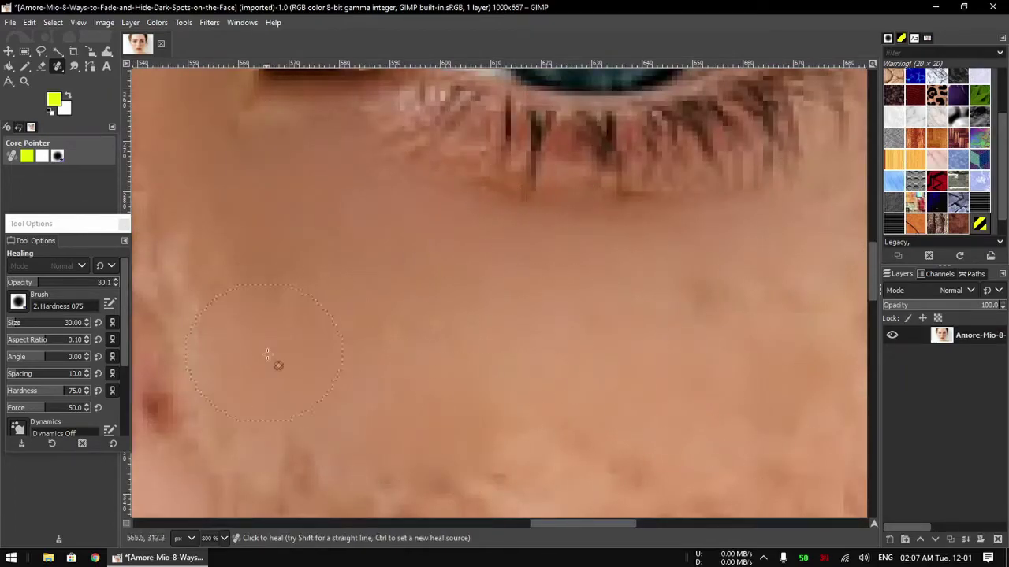
left_click_drag(260, 236, 260, 283)
Heal the dark red spot on the nose.
scroll(708, 294, "down", 2, "ctrl")
scroll(741, 315, "down", 3)
scroll(516, 326, "up", 2, "ctrl")
scroll(423, 275, "down", 2, "ctrl")
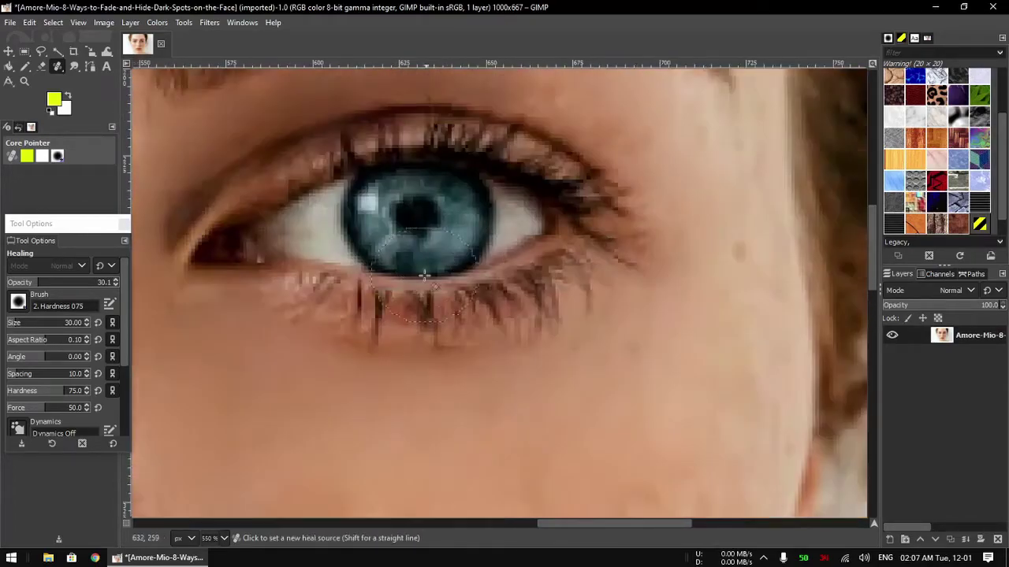
scroll(202, 308, "up", 1, "ctrl")
scroll(202, 307, "down", 1, "ctrl")
scroll(281, 354, "down", 3, "ctrl")
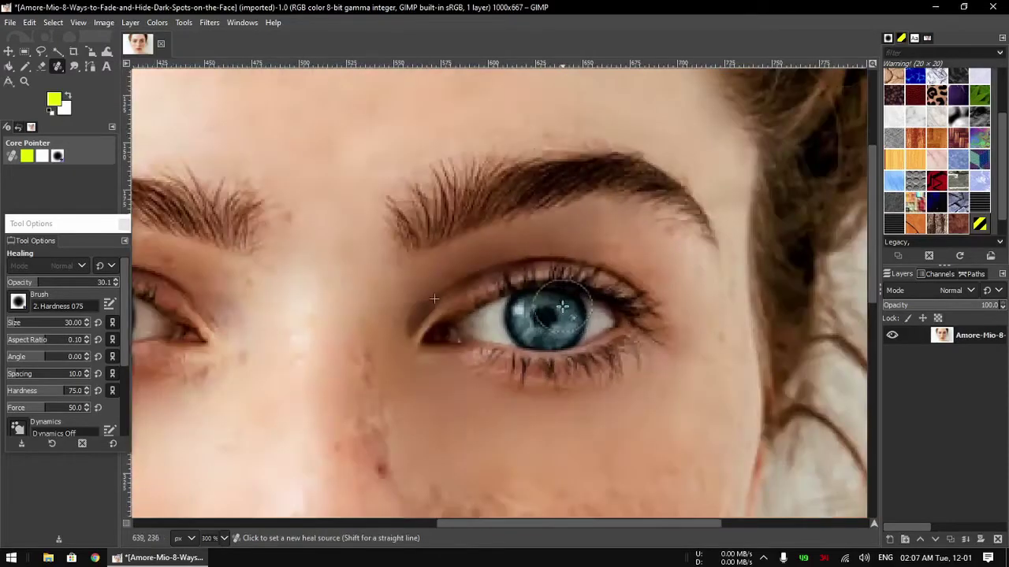
scroll(391, 396, "down", 5)
scroll(433, 406, "up", 2, "ctrl")
scroll(636, 322, "up", 5)
scroll(621, 312, "up", 5)
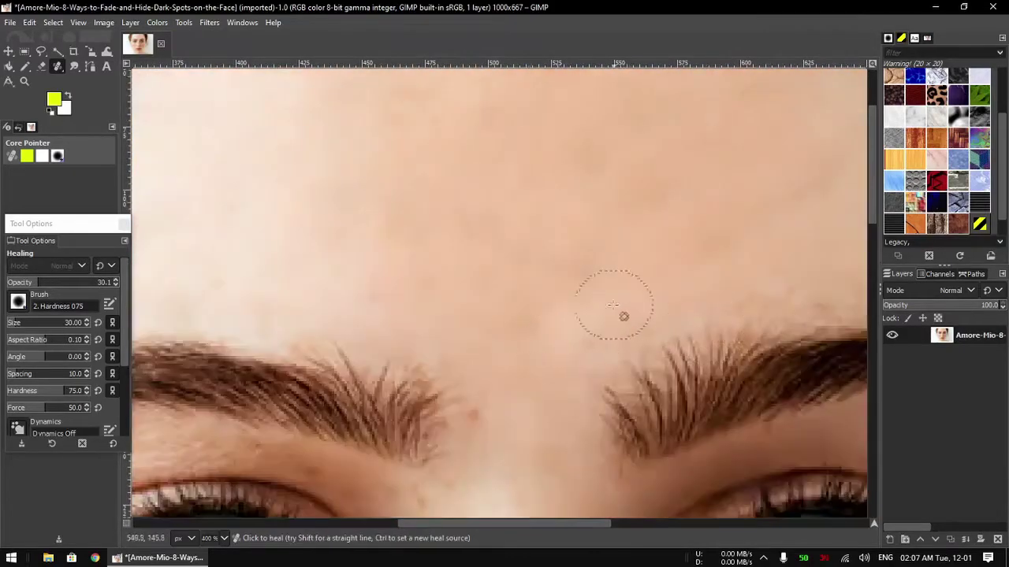
scroll(365, 144, "down", 3)
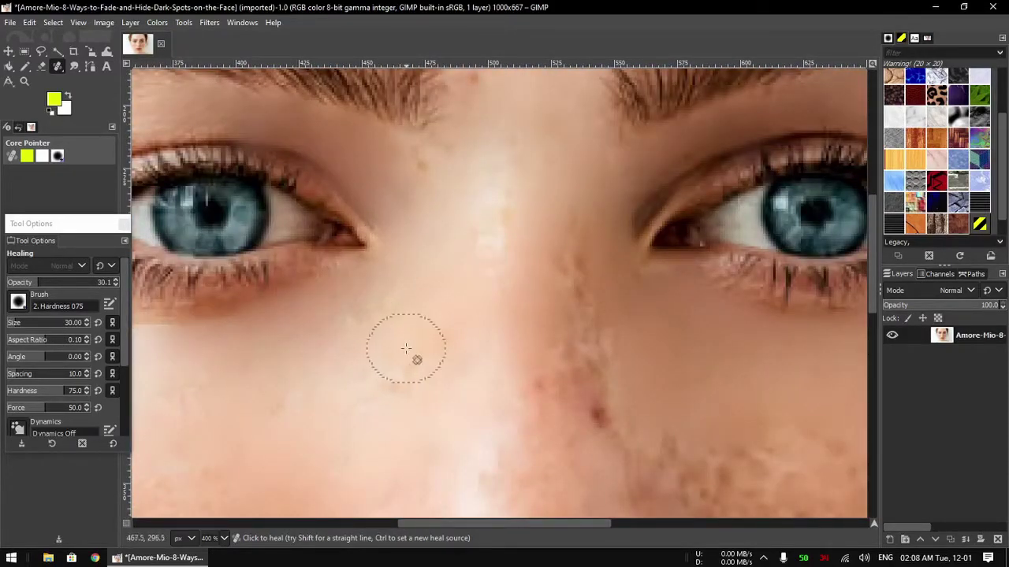
left_click(599, 414)
Heal the dark spots above the upper lip with one stroke.
scroll(501, 486, "down", 2, "ctrl")
scroll(441, 442, "up", 1, "ctrl")
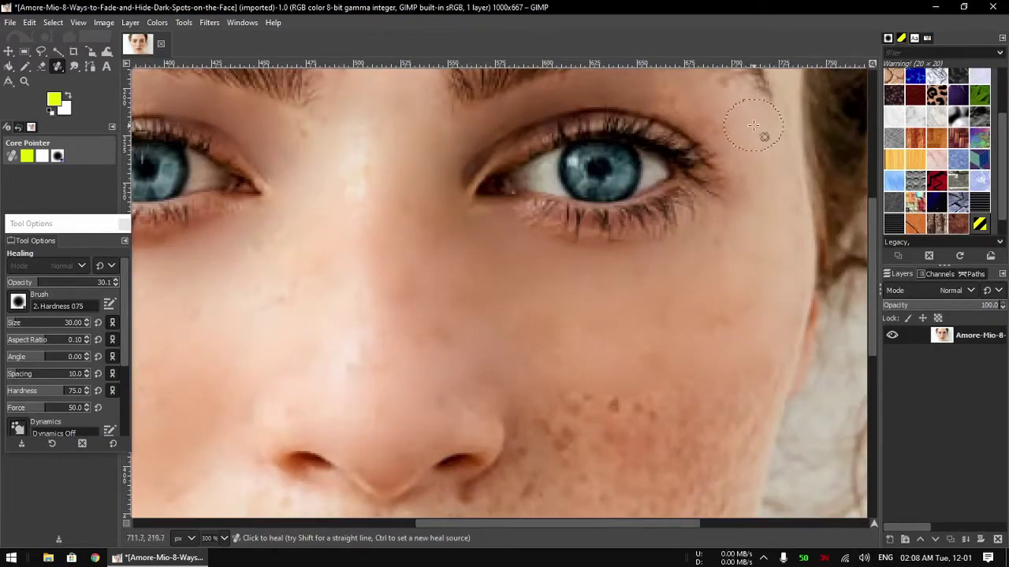
scroll(710, 292, "down", 3)
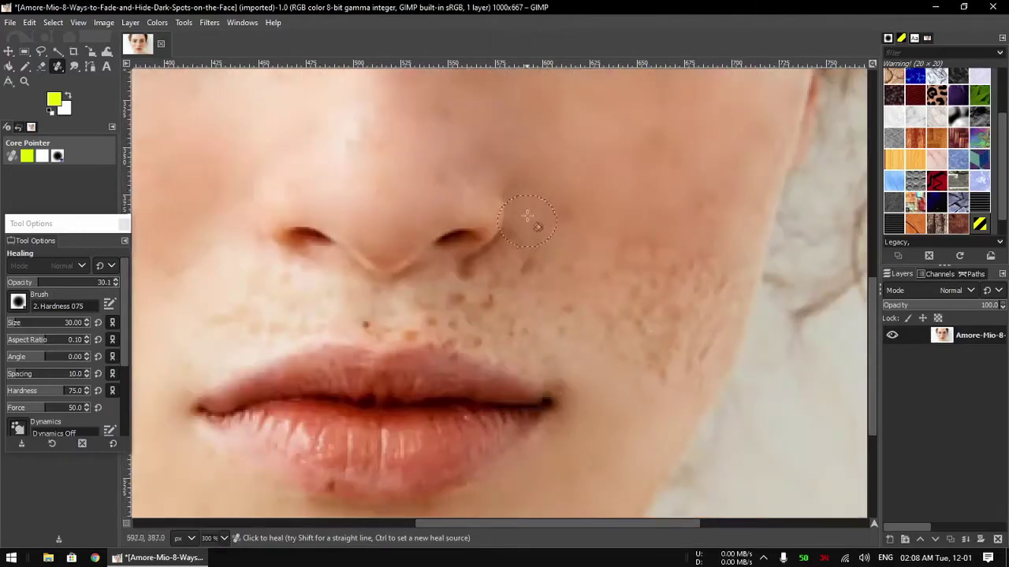
mouse_move(457, 284)
left_mouse_down()
mouse_move(450, 333)
mouse_move(338, 326)
mouse_move(536, 342)
mouse_move(586, 306)
mouse_move(722, 311)
mouse_move(594, 329)
mouse_move(597, 261)
mouse_move(683, 155)
left_mouse_up()
scroll(315, 304, "left", 3)
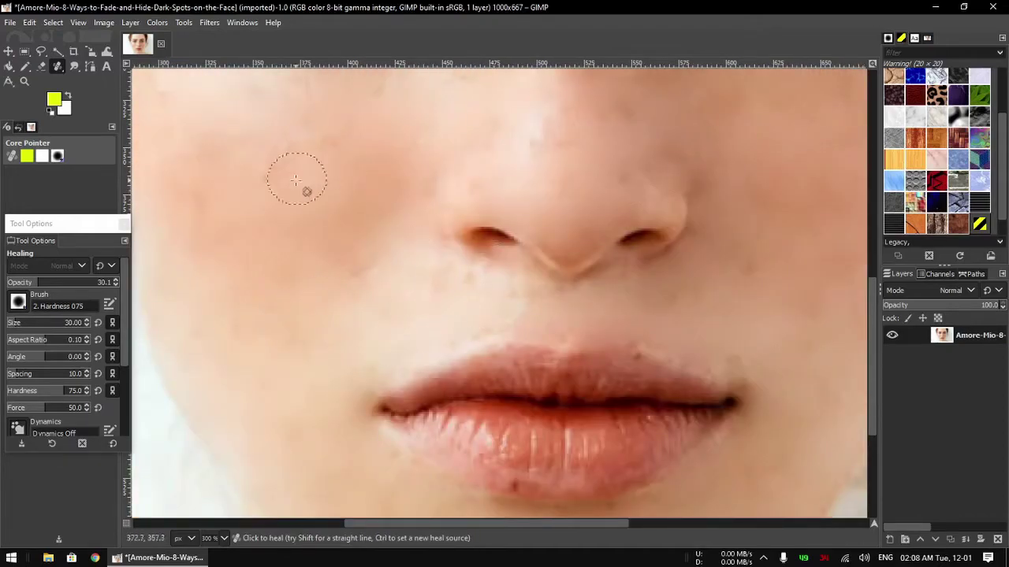
scroll(467, 312, "down", 2)
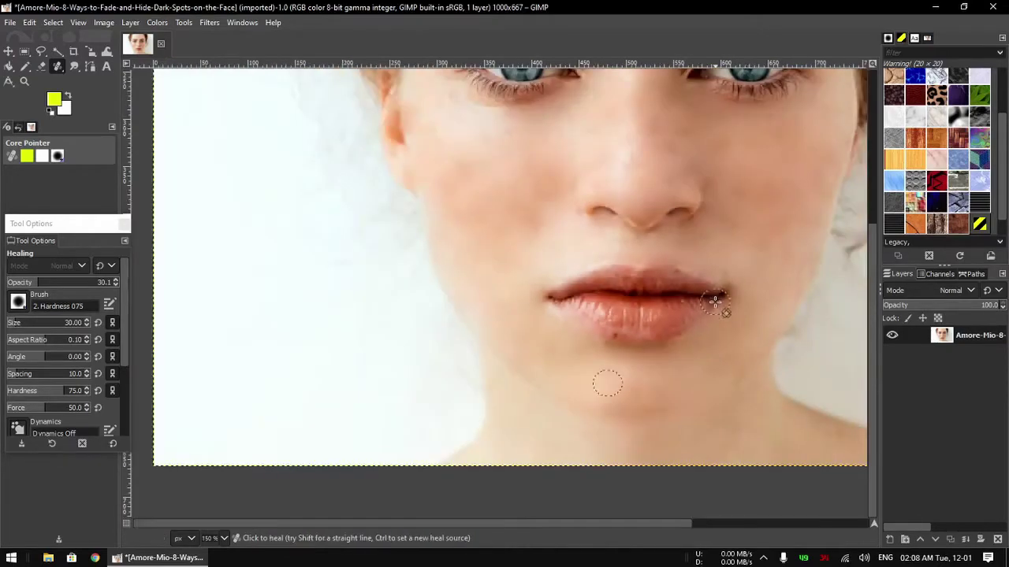
scroll(653, 387, "up", 2)
scroll(547, 350, "down", 3)
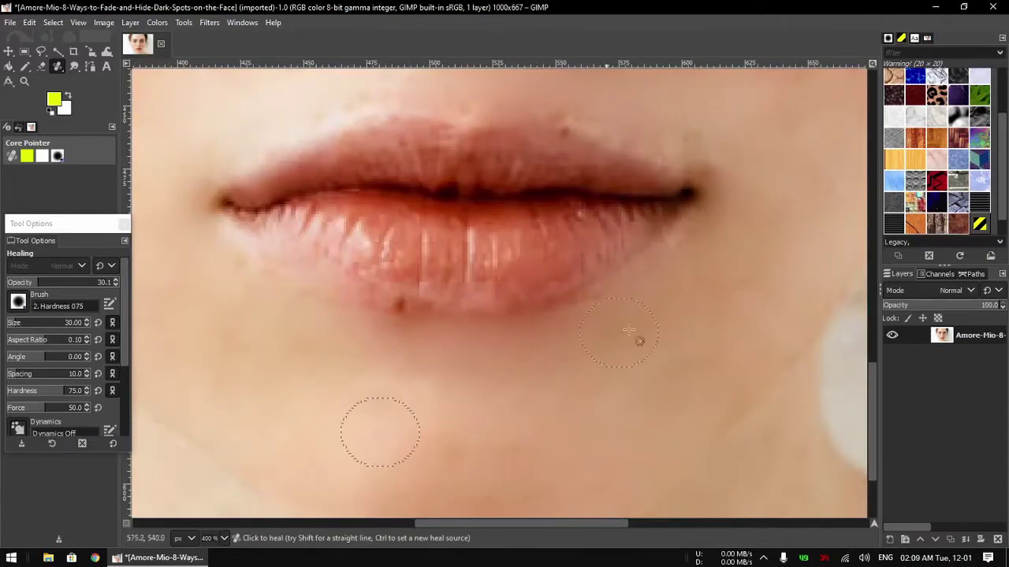
scroll(591, 316, "down", 2)
scroll(545, 275, "down", 2)
scroll(615, 313, "up", 3)
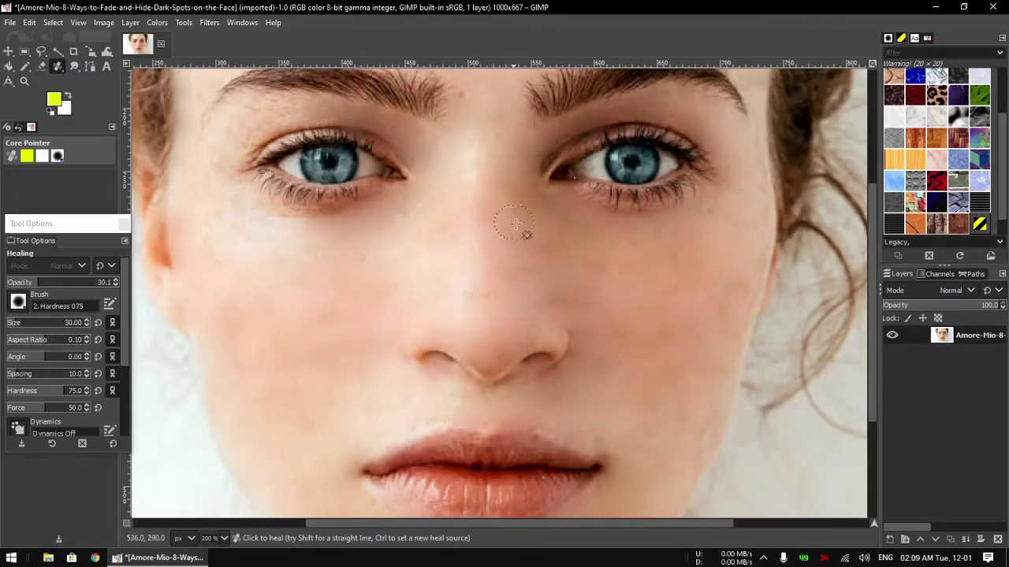
Scroll around the retouched face to check the healed spots between the eyebrows, hairline and eye.
scroll(640, 325, "down", 4)
scroll(541, 457, "up", 2)
scroll(604, 333, "up", 2)
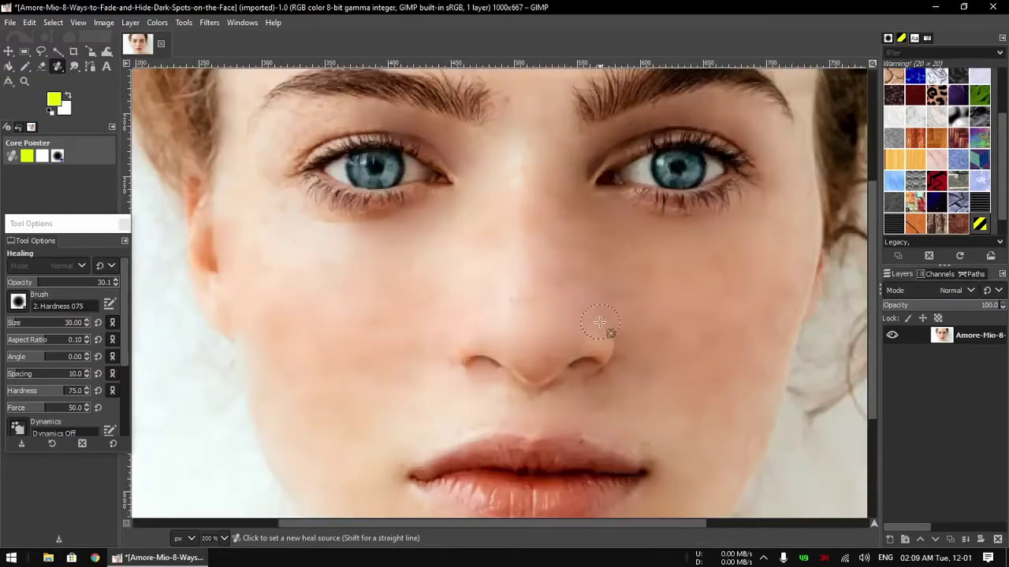
scroll(328, 313, "down", 2)
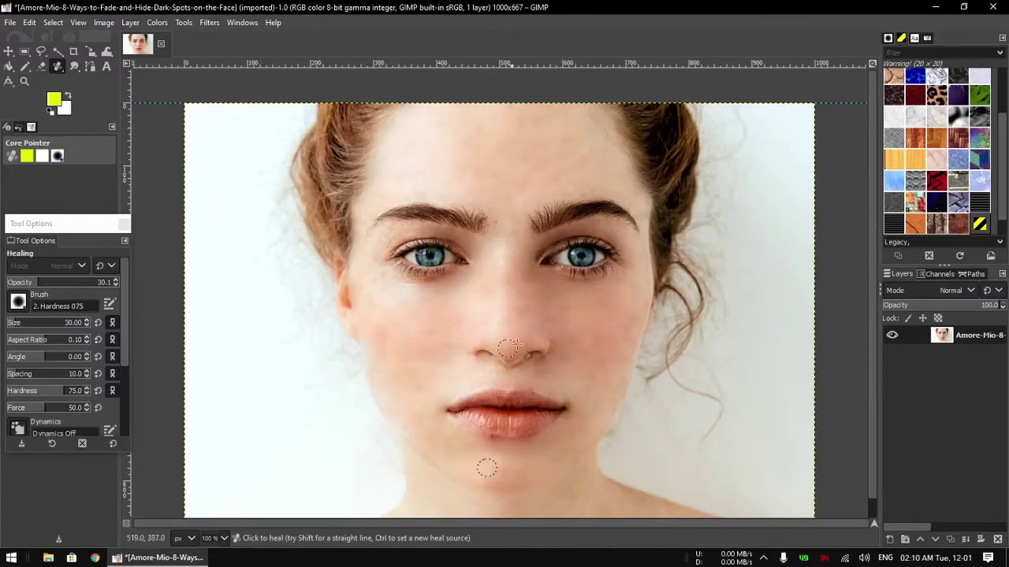
scroll(512, 268, "up", 1)
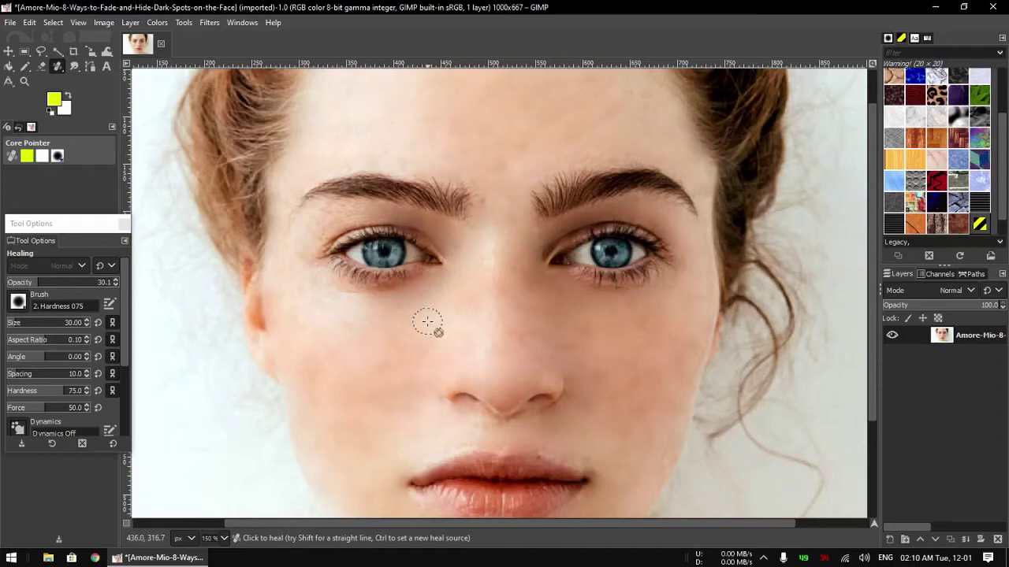
scroll(527, 235, "up", 1)
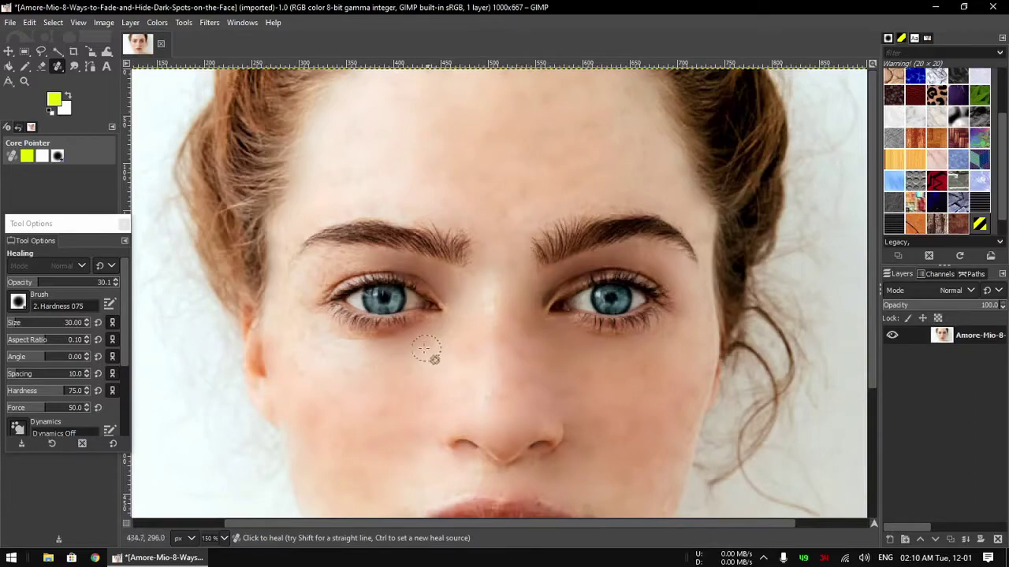
View the whole image, export over Amore-Mio-8-Ways-to-Fade-and-Hide-Dark-Spots-on-the-Face.jpg, and quit GIMP.
key("1")
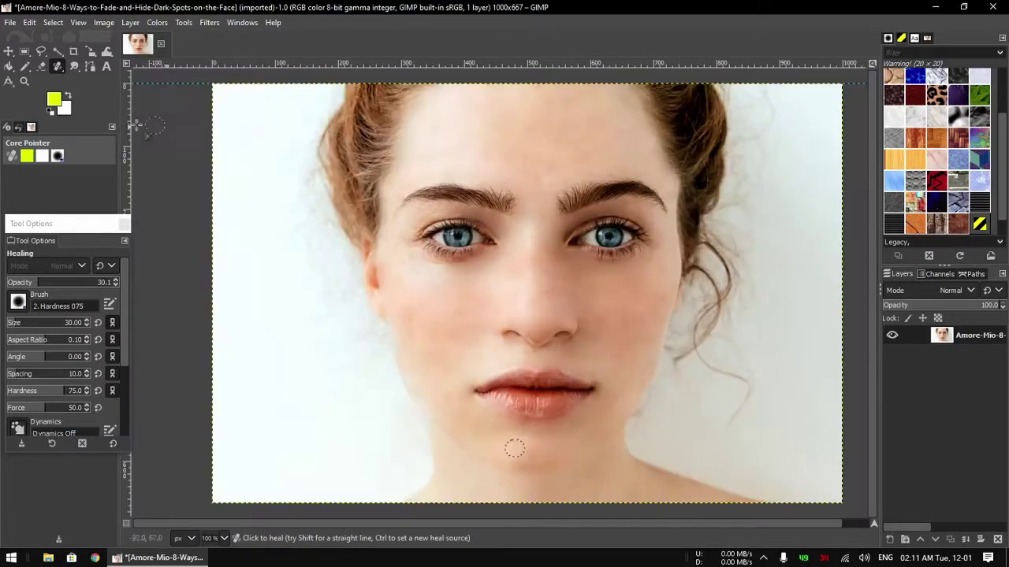
left_click(10, 22)
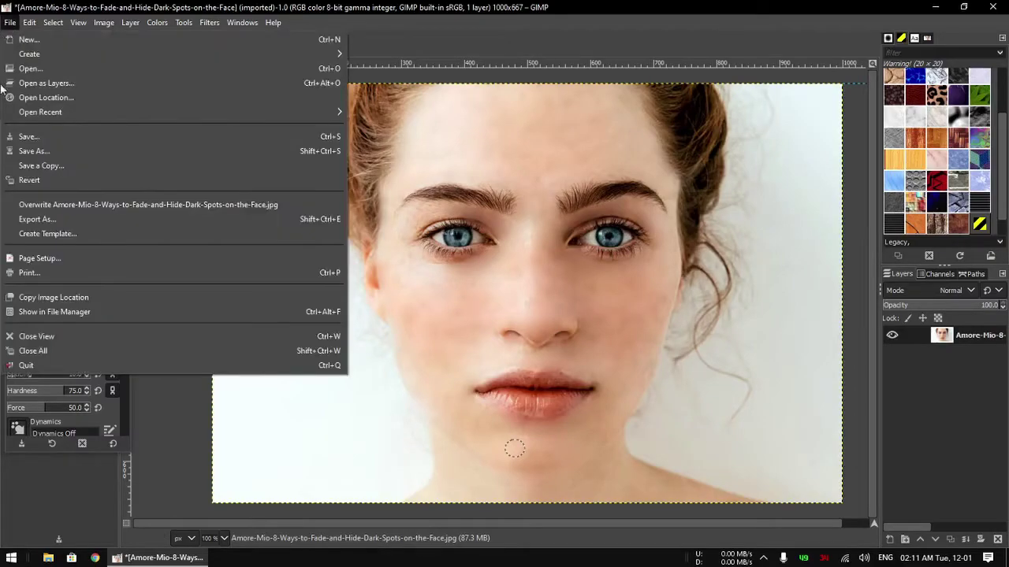
left_click(40, 203)
key("ctrl+q")
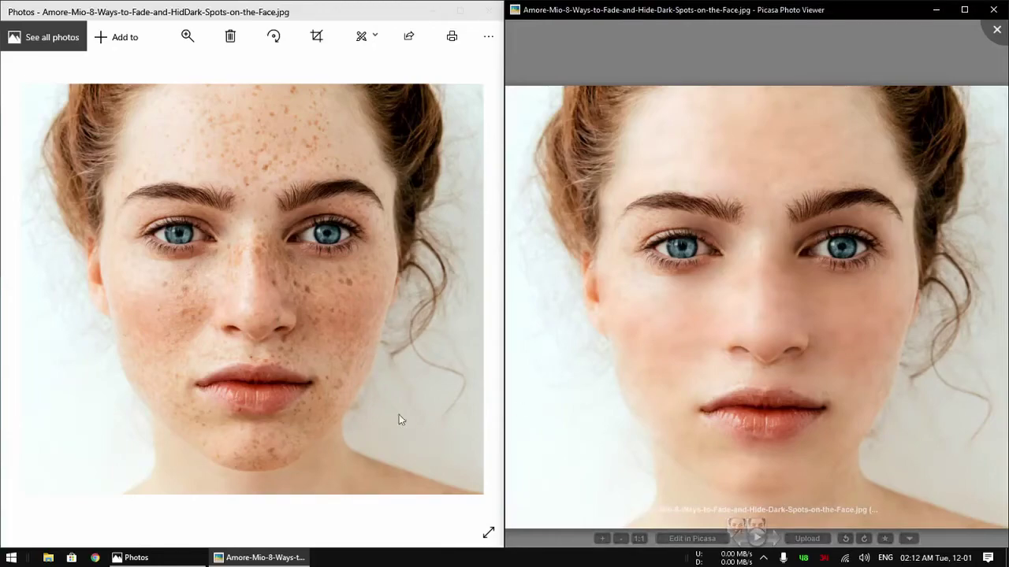
mouse_move(542, 246)
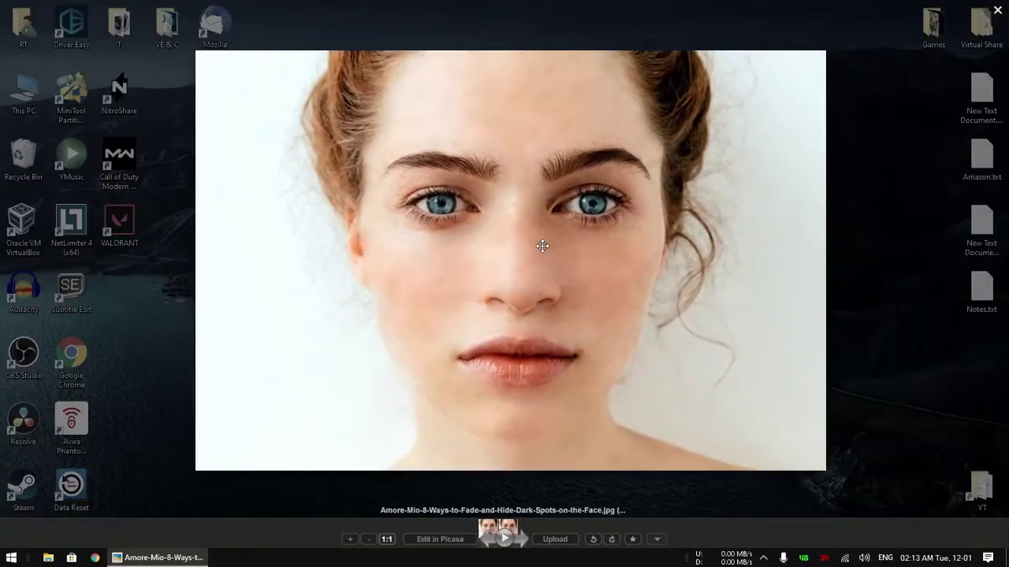
scroll(543, 246, "up", 3)
scroll(542, 245, "down", 3)
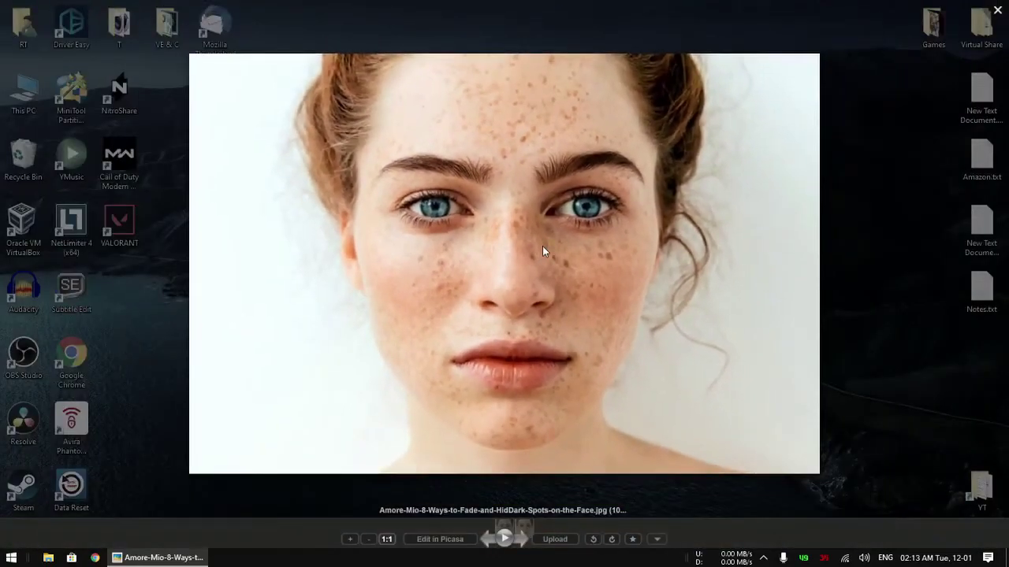
key("Right")
key("Left")
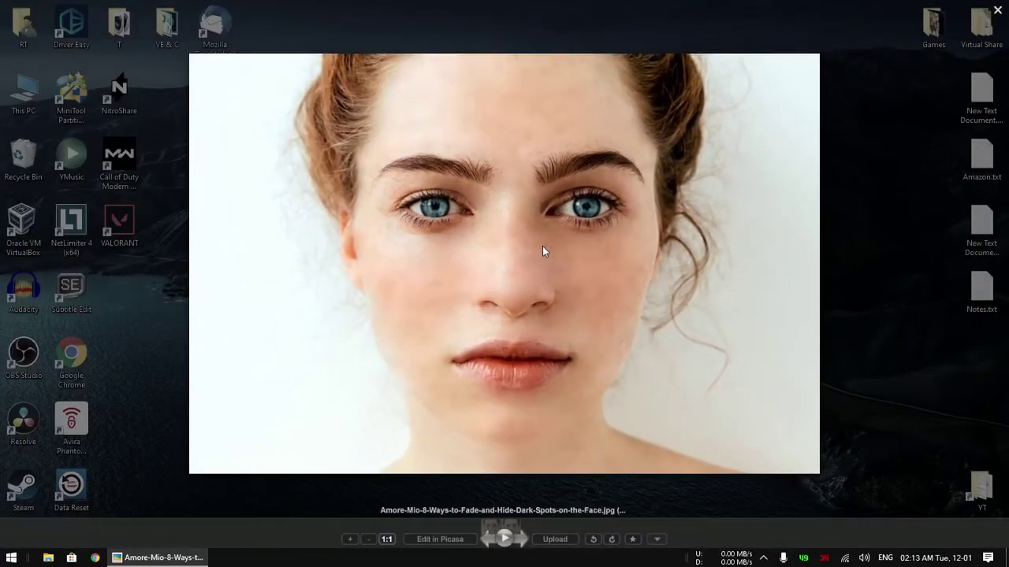
key("Right")
key("Left")
key("Right")
key("Left")
key("Right")
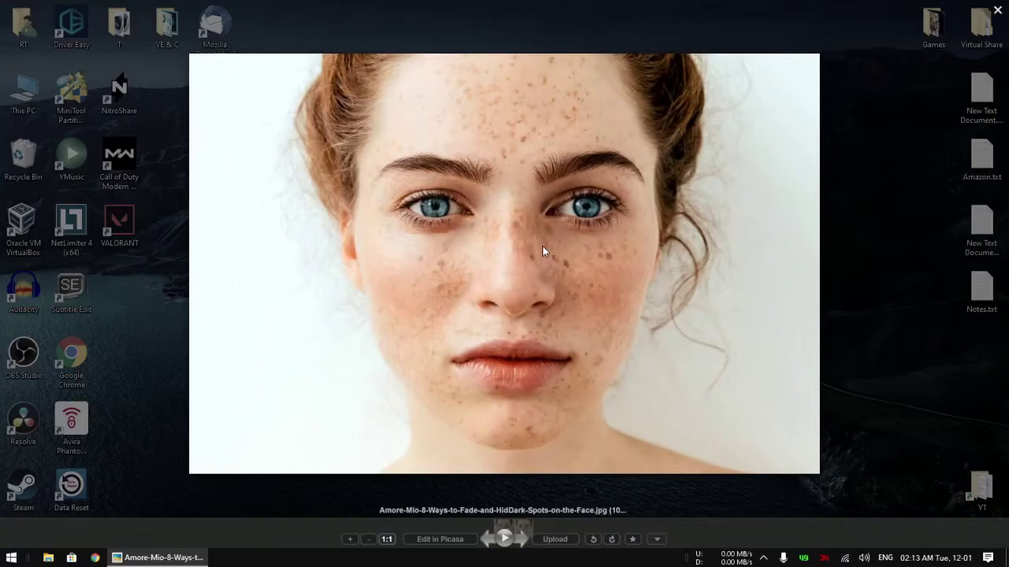
key("Left")
key("Right")
key("Left")
key("Right")
key("Left")
key("Right")
key("Left")
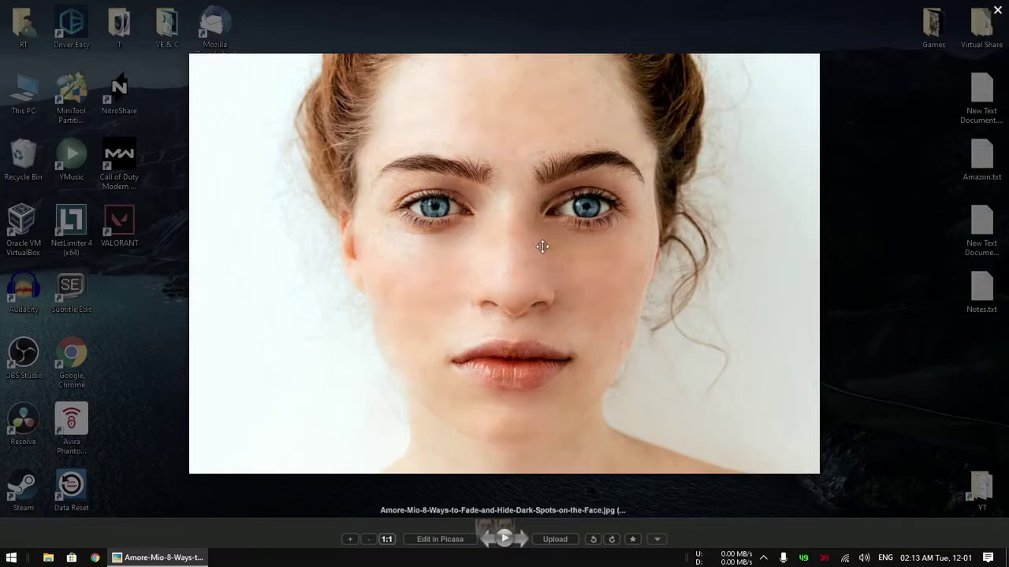
key("Right")
key("Left")
key("Right")
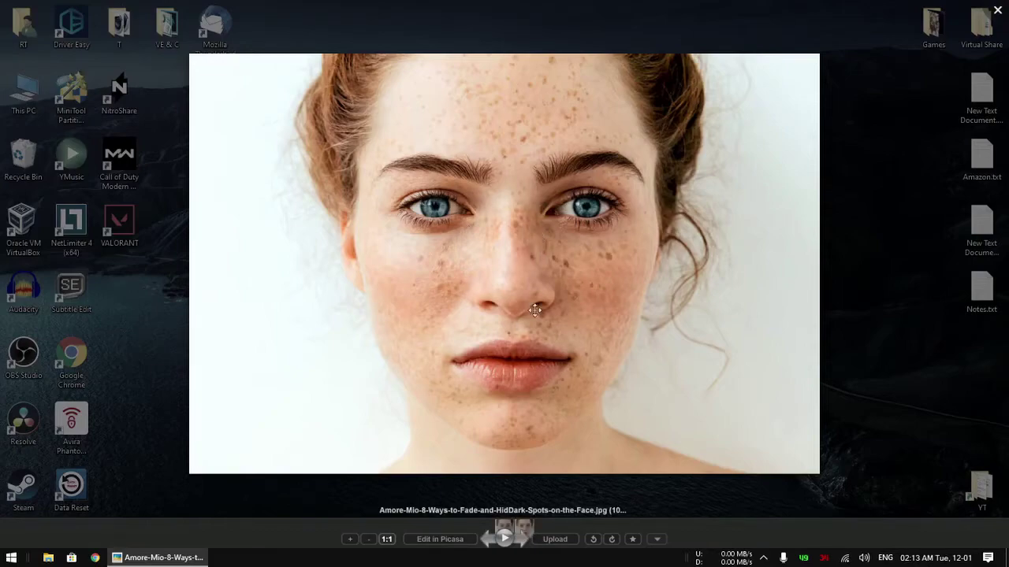
key("Left")
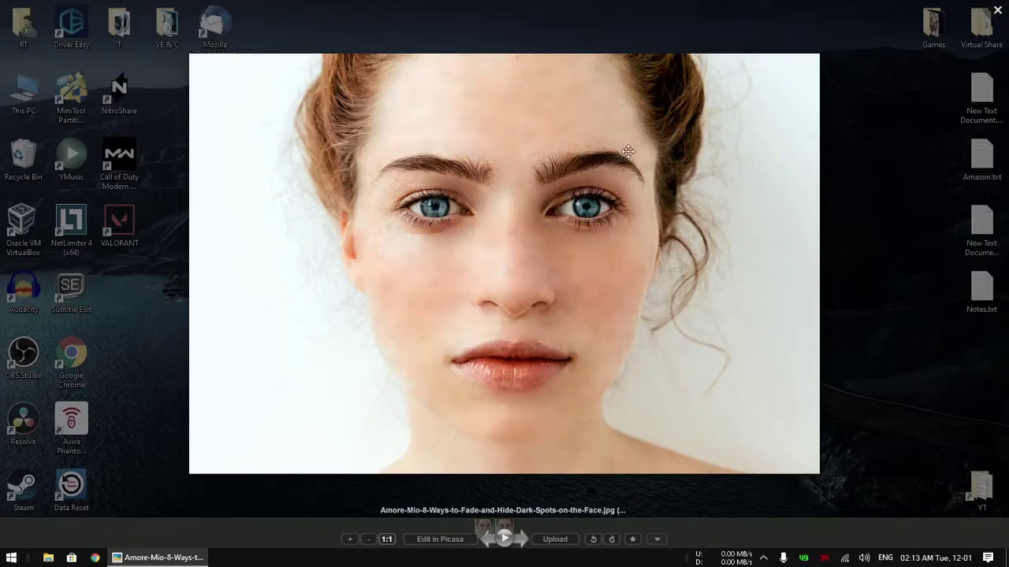